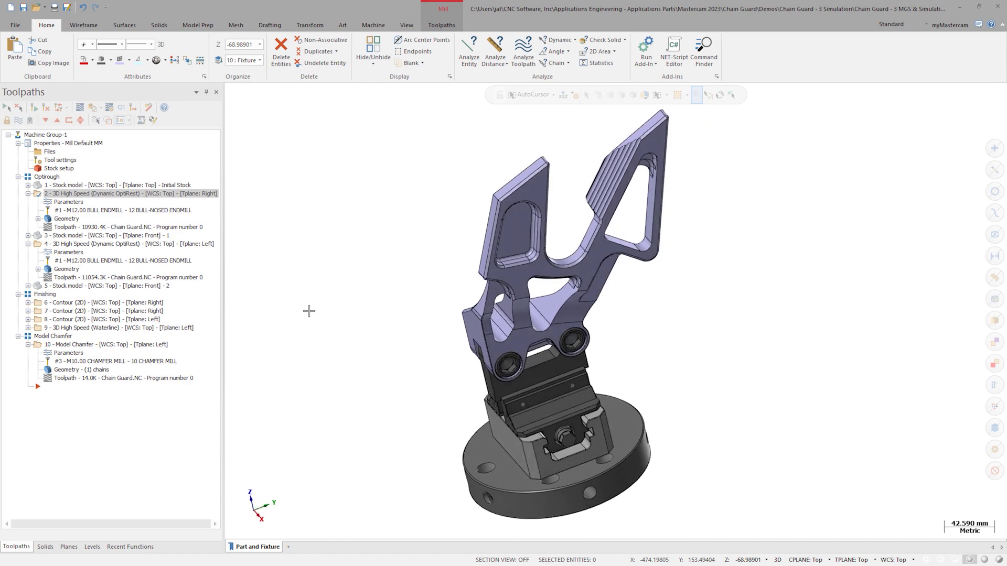
# In Machine Group Setup, toggle Master Model Isolate to show the guard alone, then view Stock Setup.
pyautogui.click(50, 152)
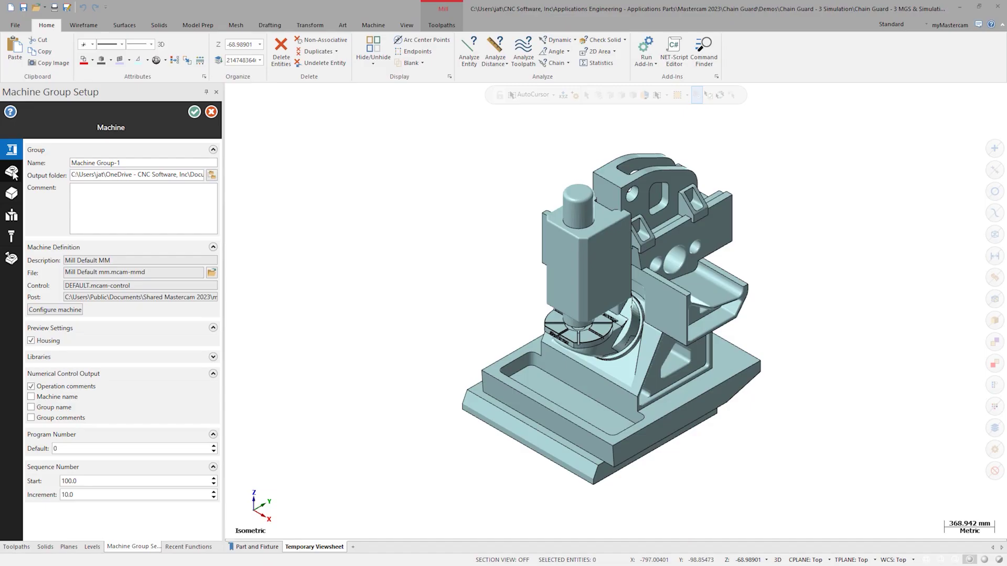
pyautogui.click(12, 171)
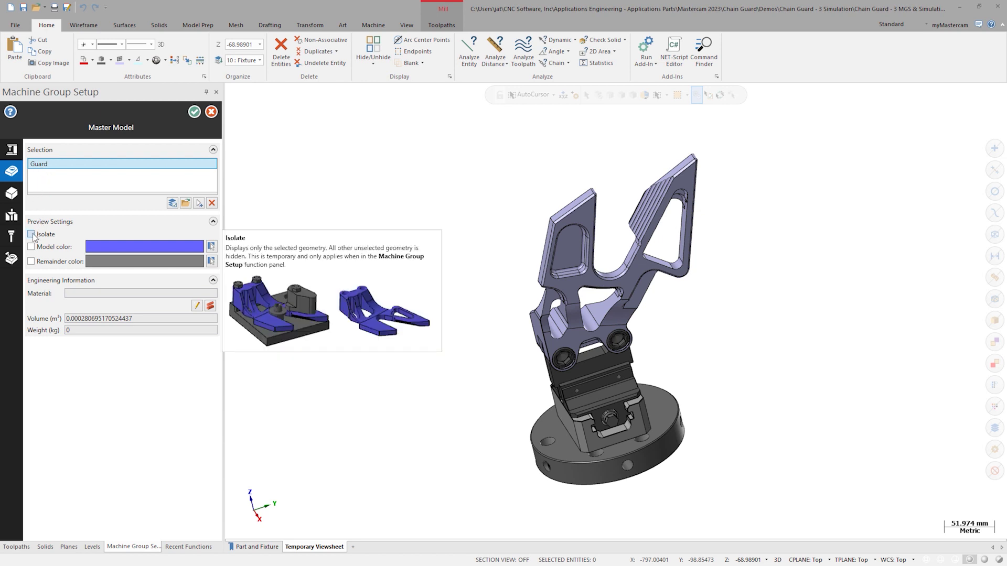
pyautogui.click(31, 235)
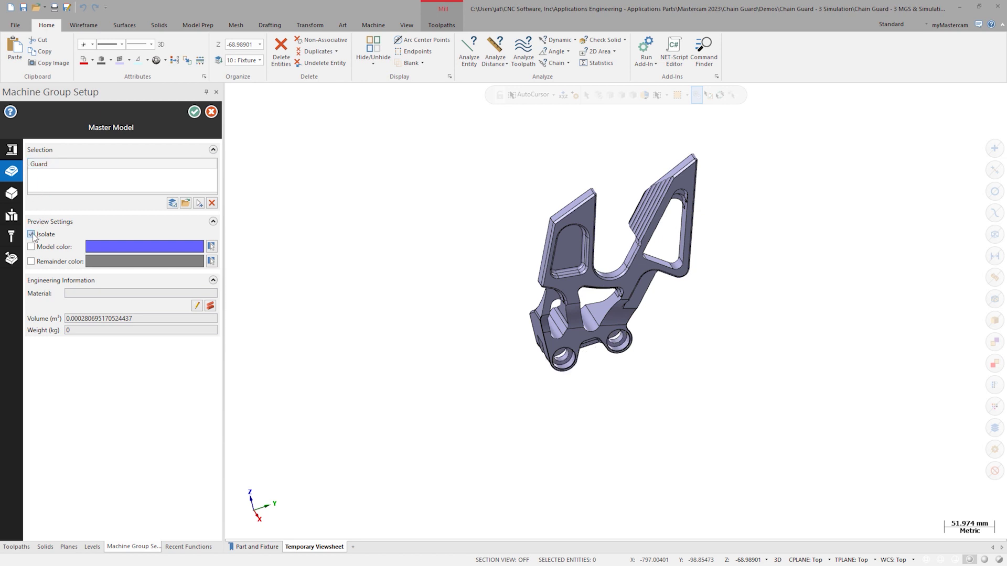
pyautogui.click(32, 234)
pyautogui.click(32, 235)
pyautogui.click(32, 234)
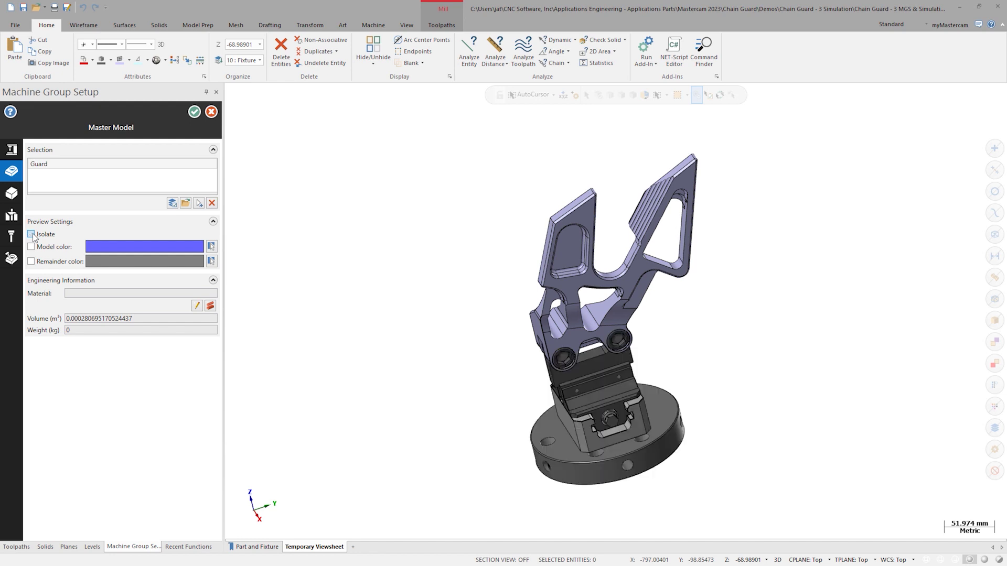
pyautogui.click(12, 194)
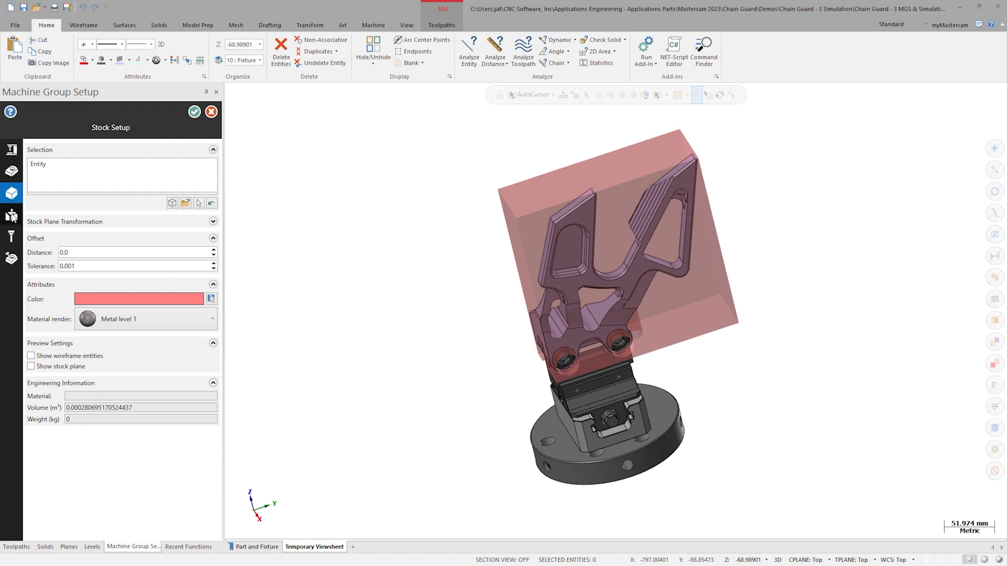
# Review the Workholding fixtures (studs, vise, adapters, bolt), then the Tools and Simulation pages.
pyautogui.click(12, 216)
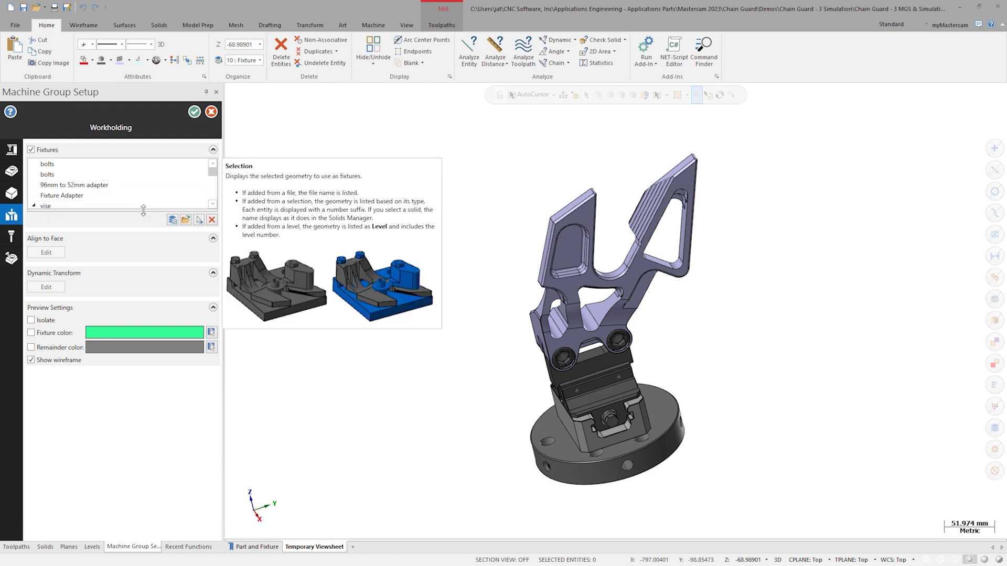
pyautogui.moveTo(148, 210); pyautogui.dragTo(141, 344)
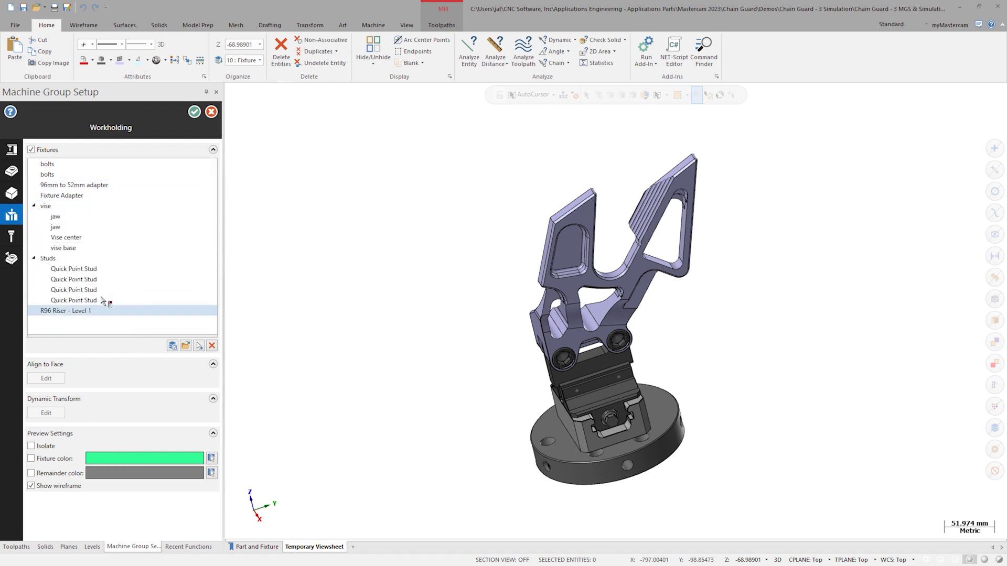
pyautogui.click(55, 260)
pyautogui.click(60, 269)
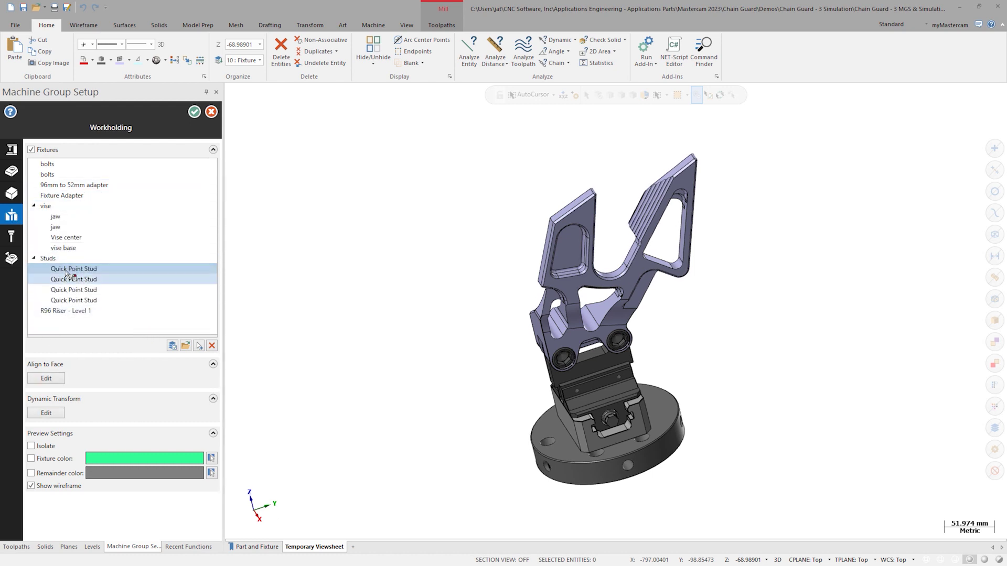
pyautogui.keyDown('ctrl'); pyautogui.click(63, 248); pyautogui.keyUp('ctrl')
pyautogui.click(46, 208)
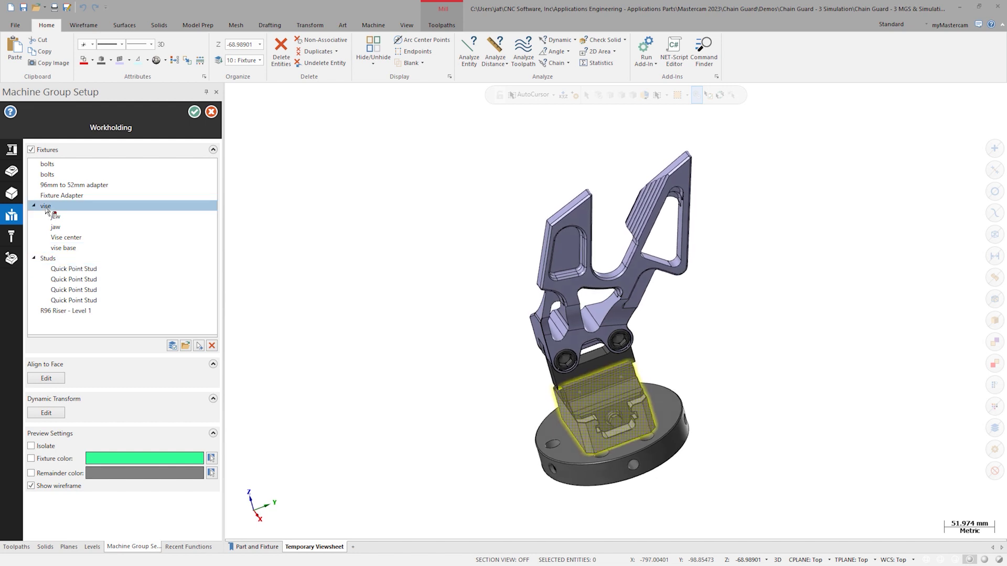
pyautogui.click(56, 198)
pyautogui.click(60, 187)
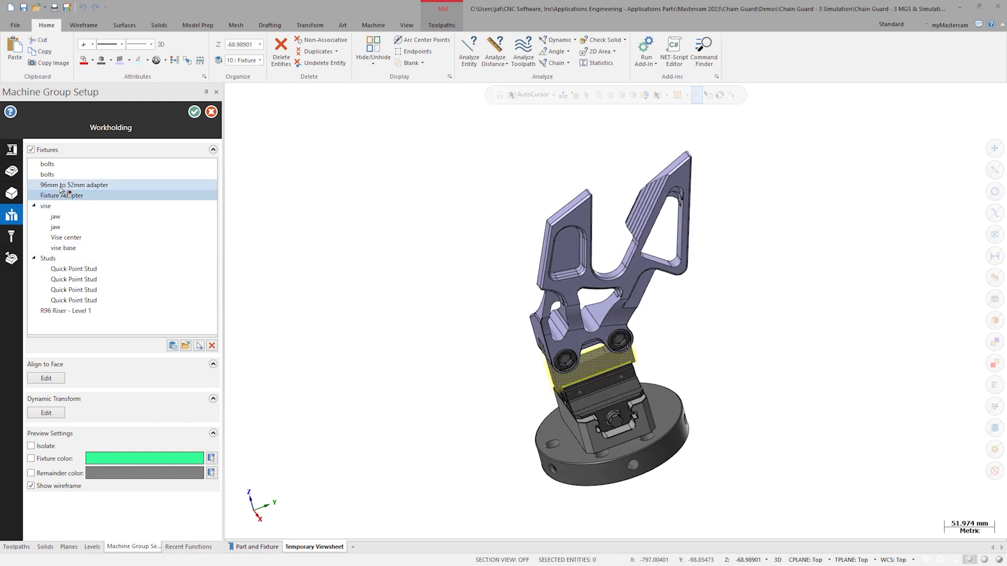
pyautogui.click(55, 176)
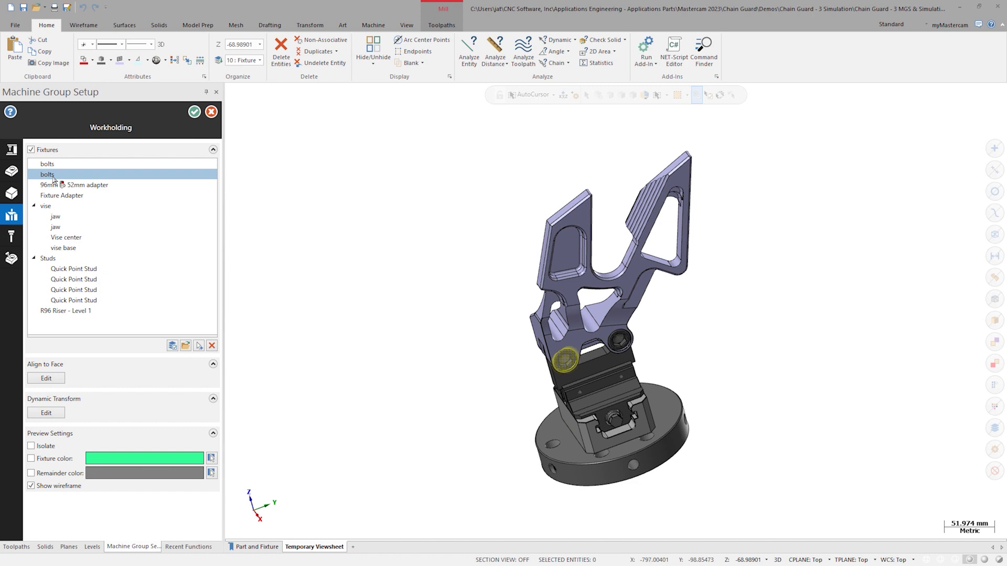
pyautogui.click(11, 237)
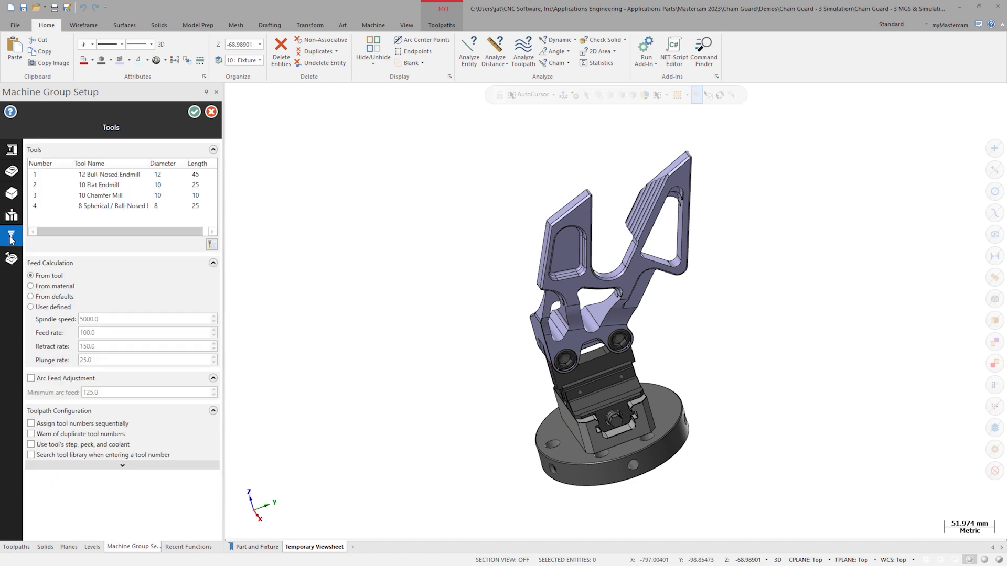
pyautogui.click(11, 258)
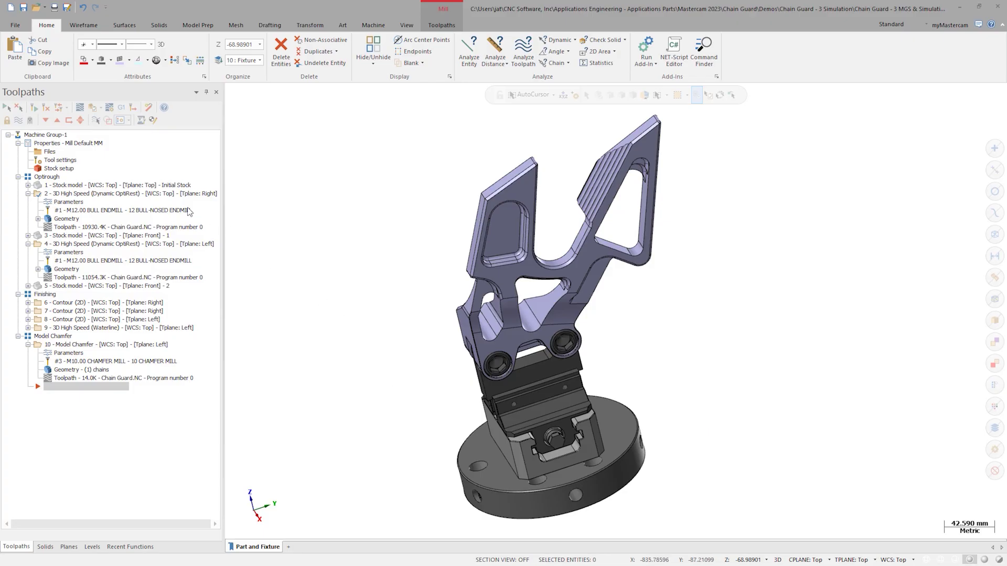
# Include Fixtures on levels 10 and 11 in Simulator Options, then verify the selected operations.
pyautogui.click(110, 107)
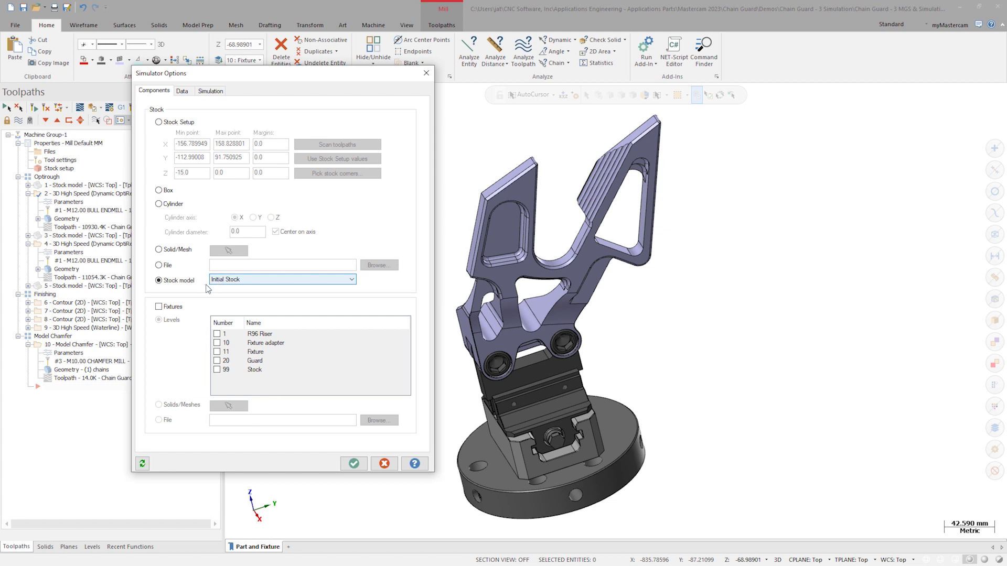
pyautogui.click(159, 307)
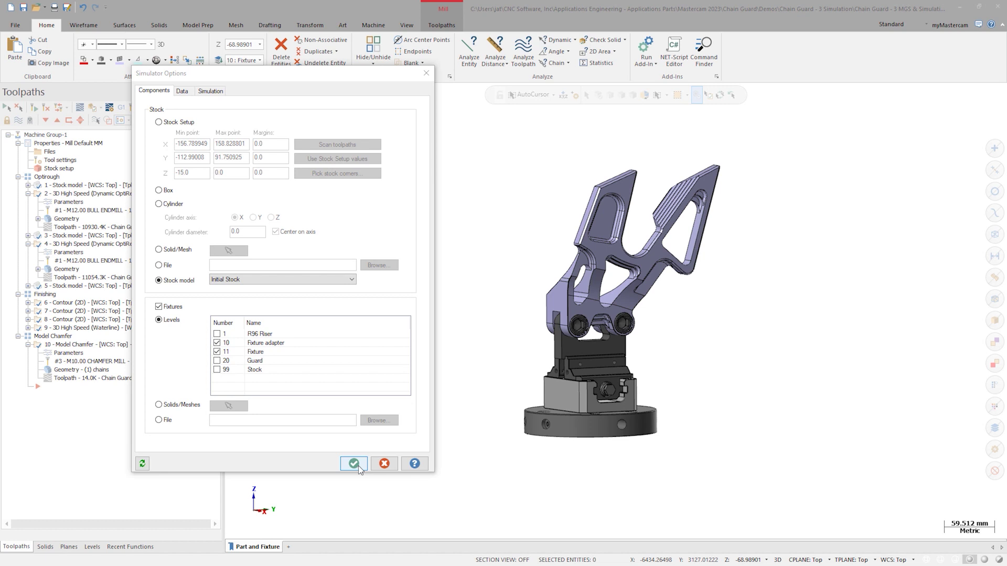
pyautogui.click(358, 465)
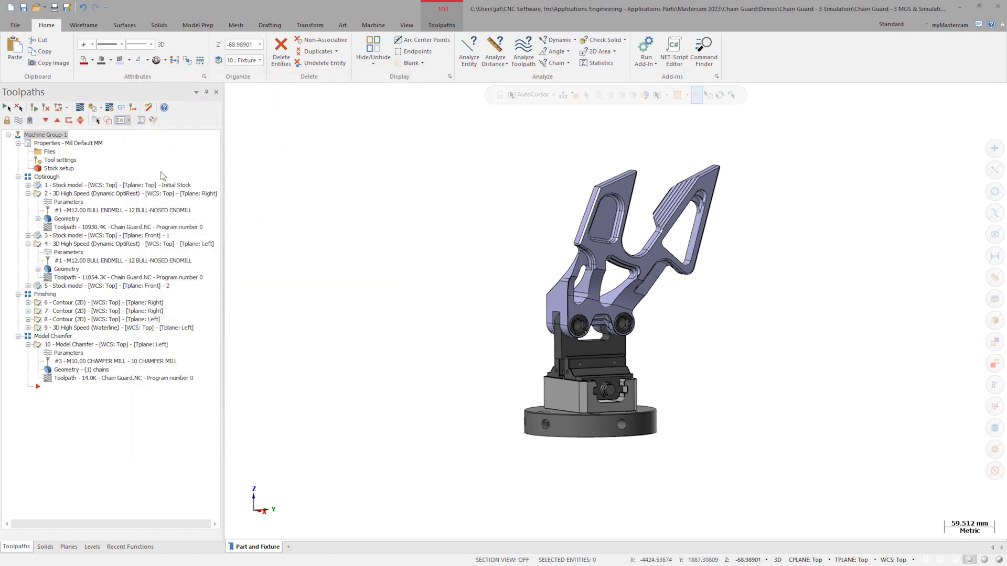
pyautogui.click(96, 109)
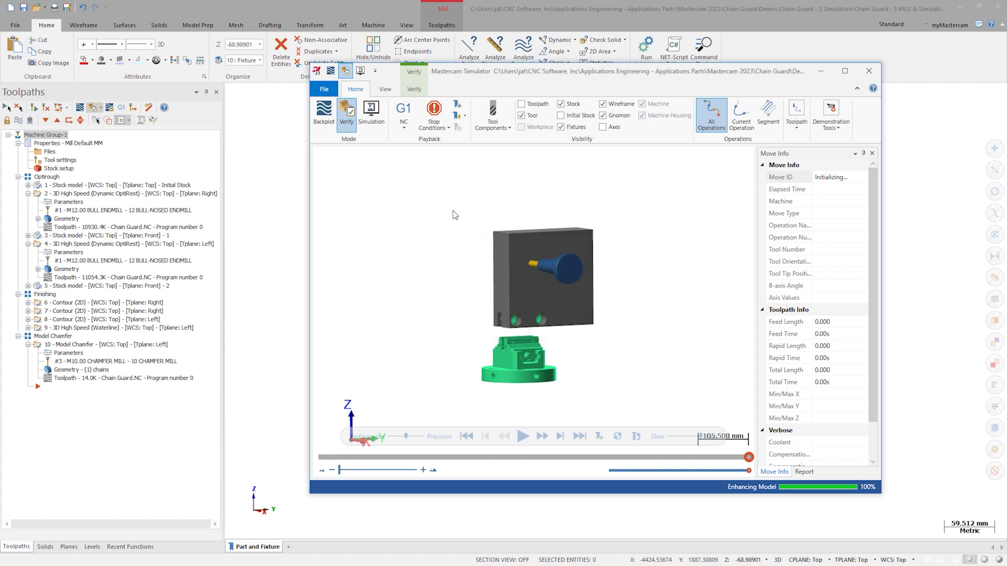
# Play the verification through all 278688 moves, then switch to full-machine Simulation mode.
pyautogui.click(523, 437)
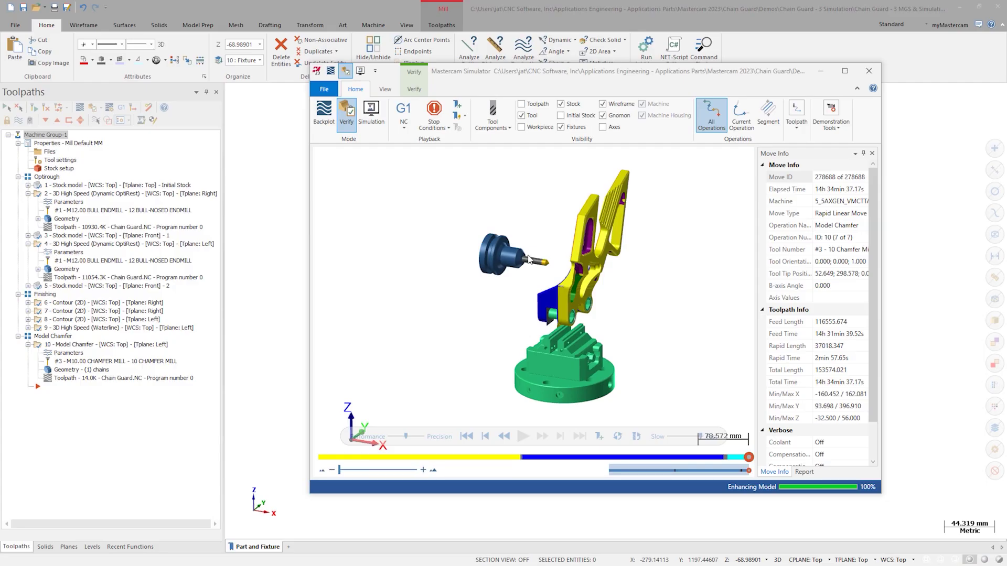
pyautogui.click(376, 125)
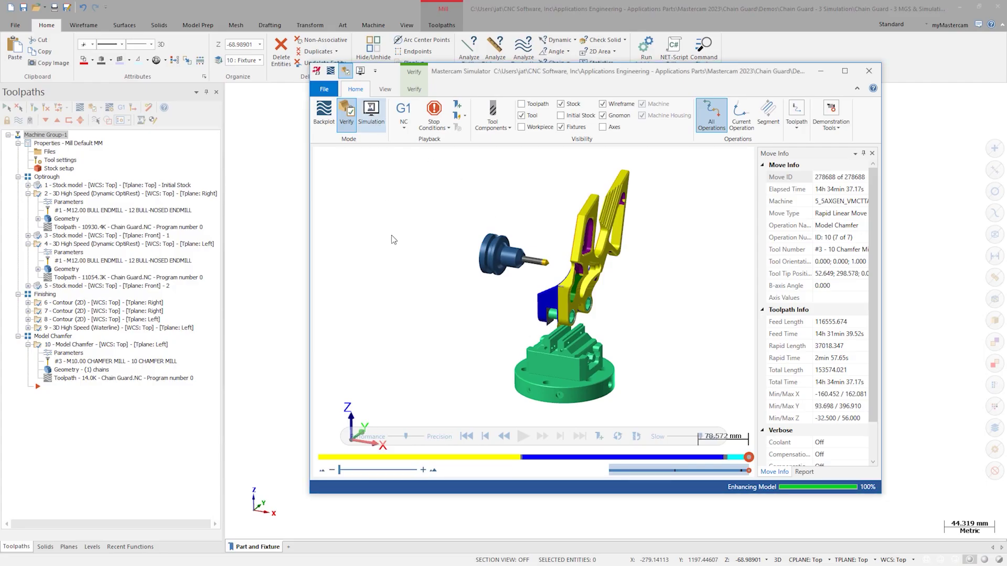
# Rotate the machine view with Alt+2, Alt+7 and Alt+Left to a side angle, then close the simulator.
pyautogui.scroll(-3, 394, 244)
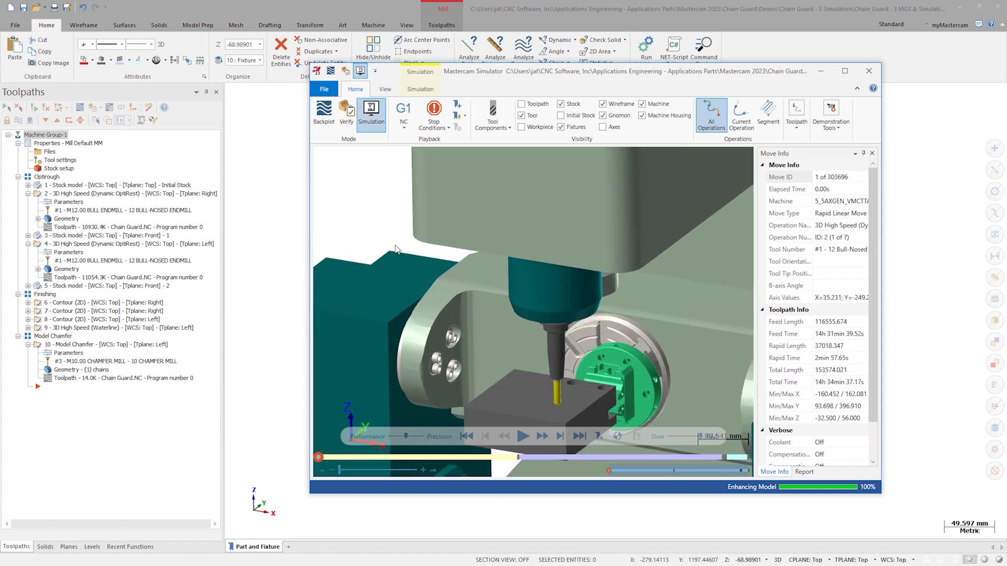
pyautogui.hotkey('alt', '2')
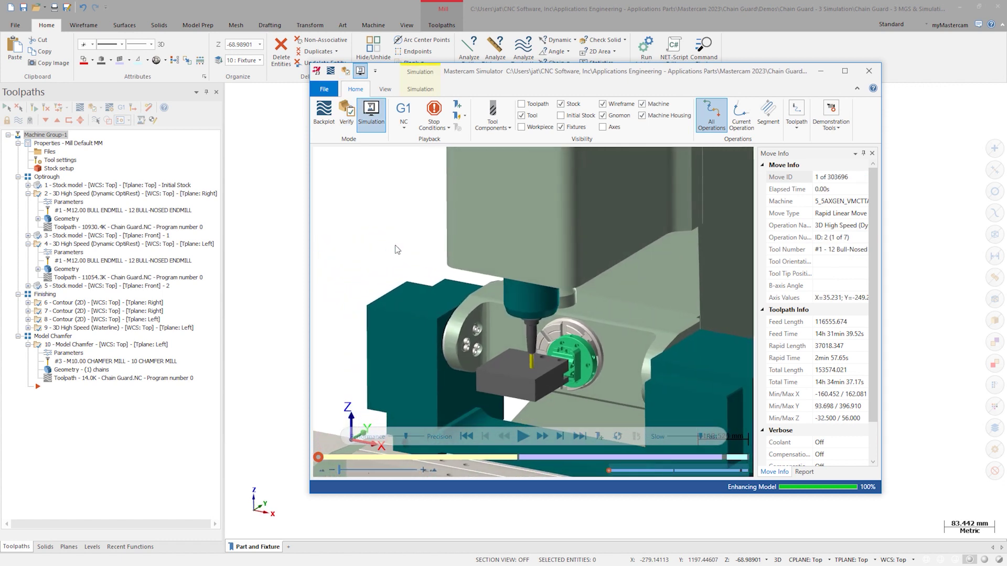
pyautogui.hotkey('alt', '7')
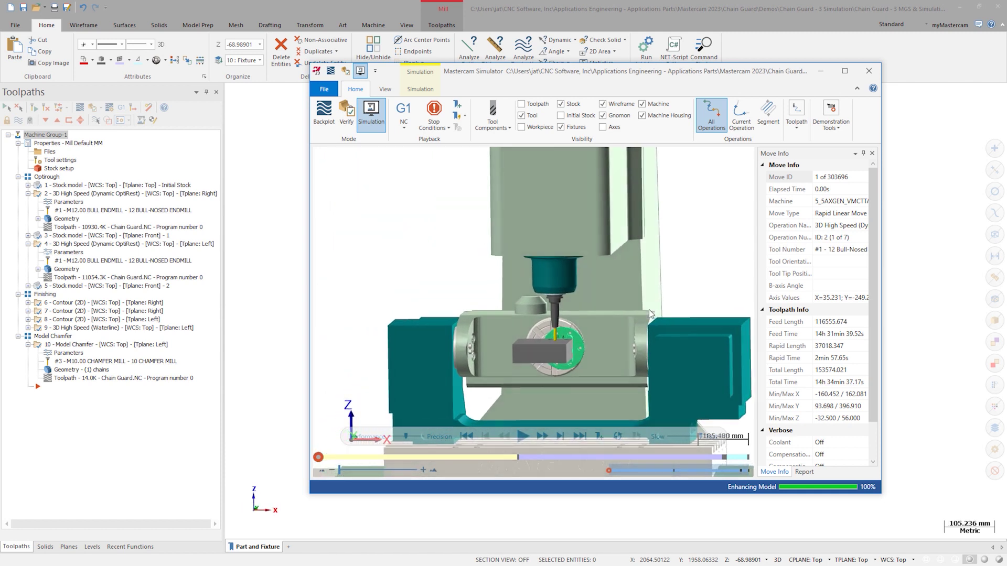
pyautogui.scroll(3, 650, 309)
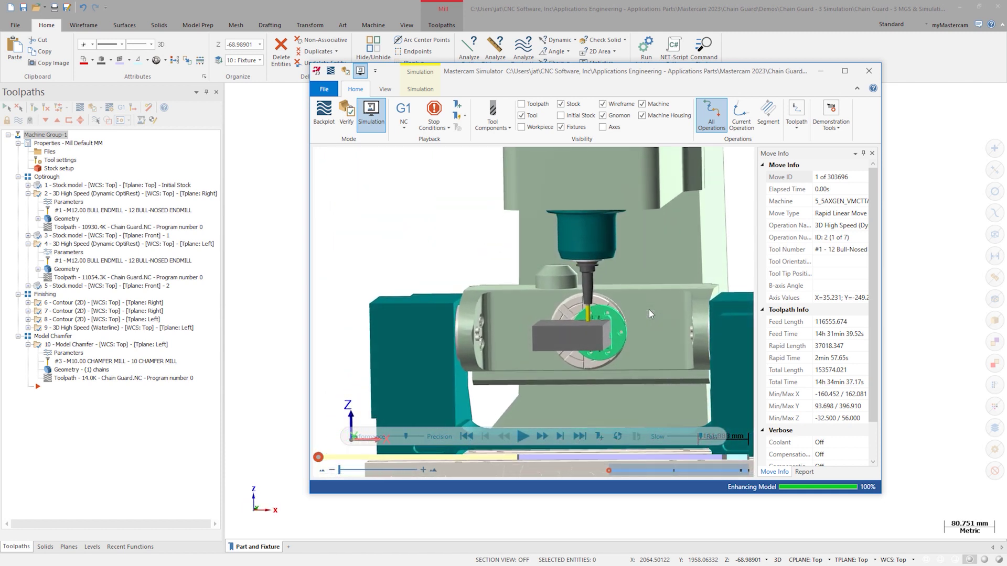
pyautogui.scroll(3, 649, 309)
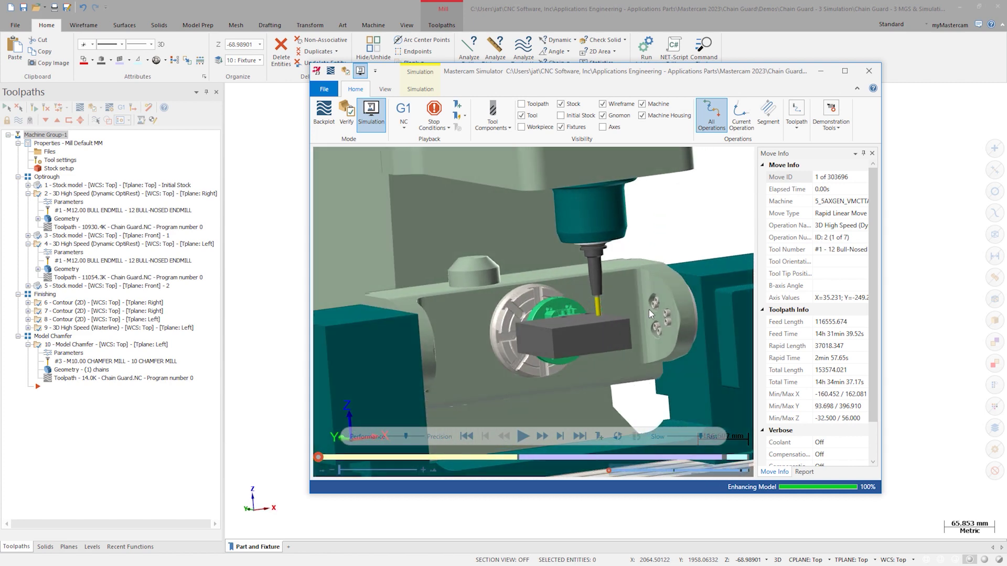
pyautogui.hotkey('alt', 'Left')
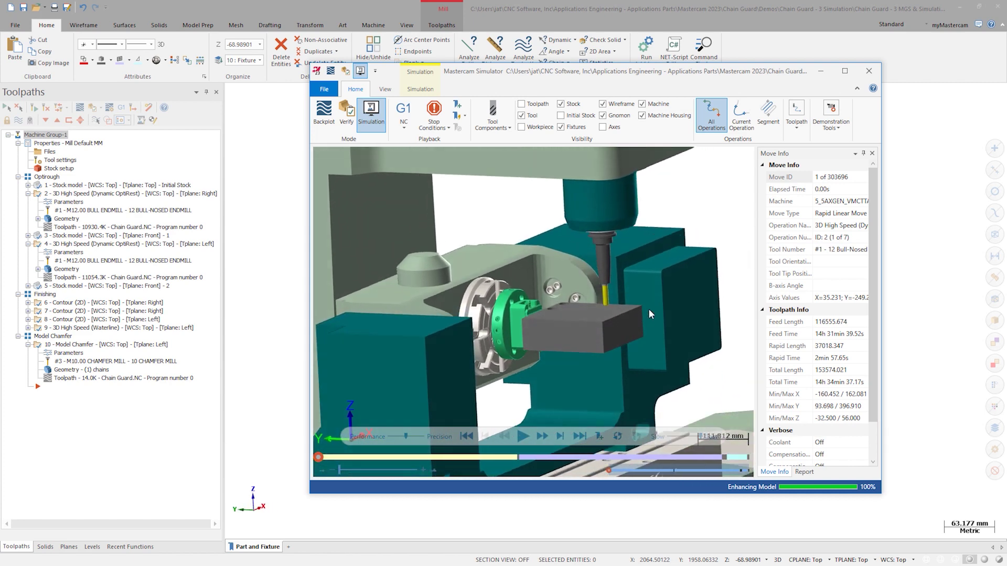
pyautogui.hotkey('alt', 'Left')
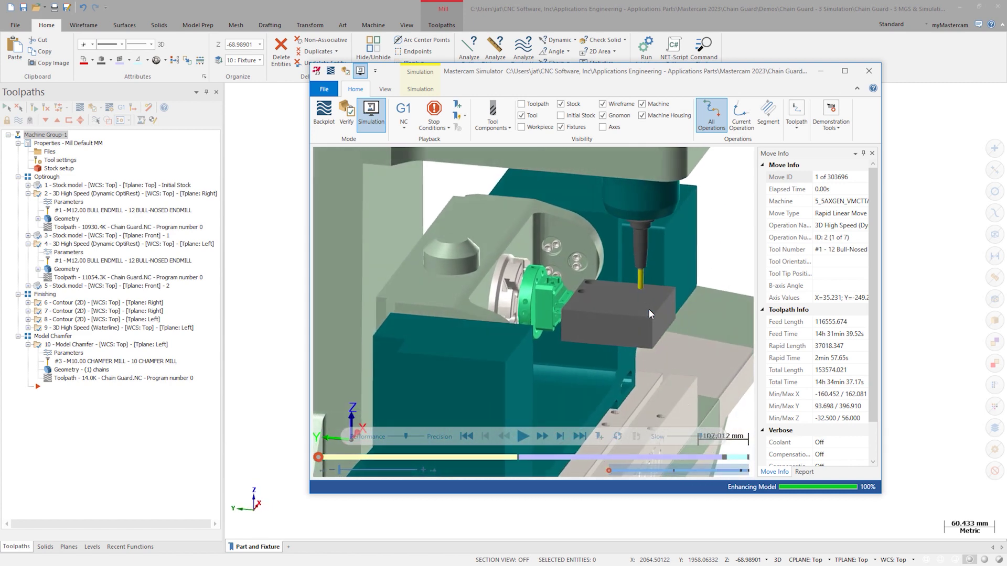
pyautogui.hotkey('alt', 'Left')
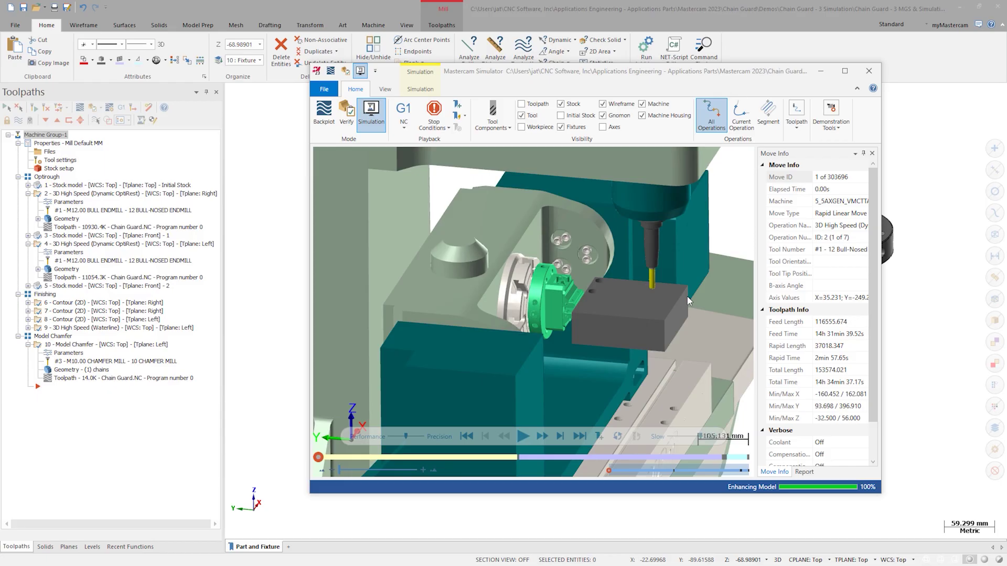
pyautogui.click(869, 72)
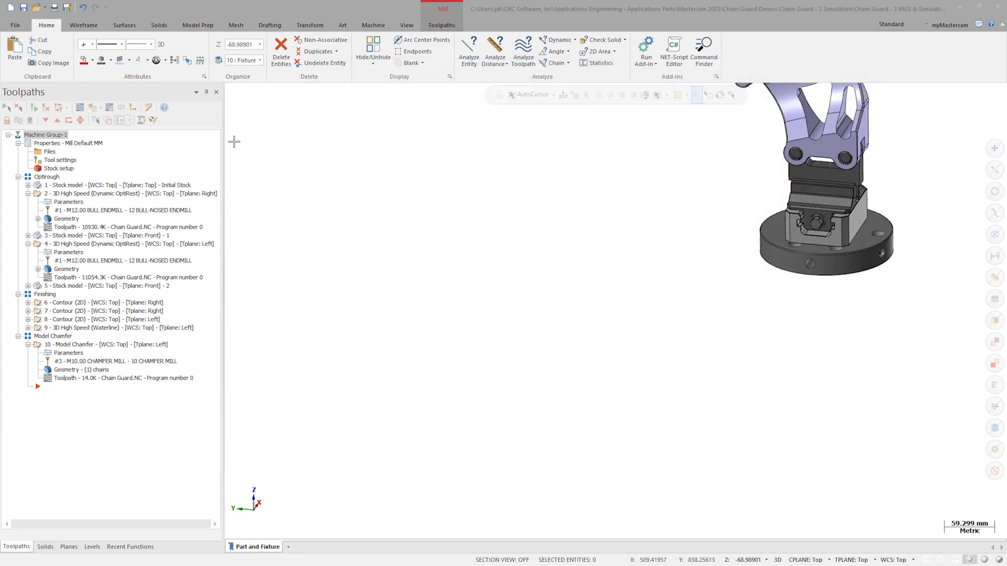
# Show the verification choices under the Verify selected operations dropdown.
pyautogui.click(101, 109)
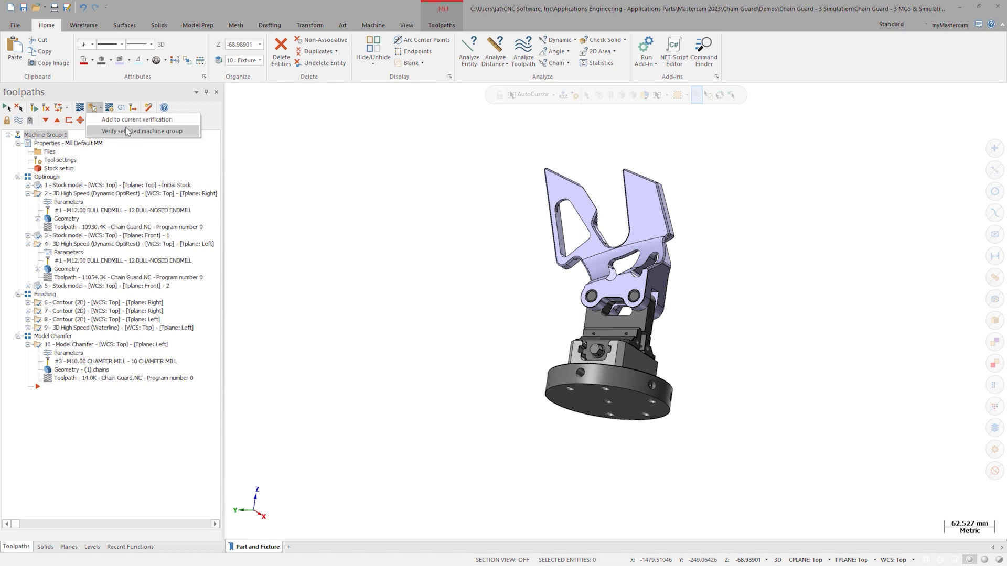
# Verify the whole machine group in a fitted isometric view, play all 278688 moves, then enter Simulation.
pyautogui.click(128, 132)
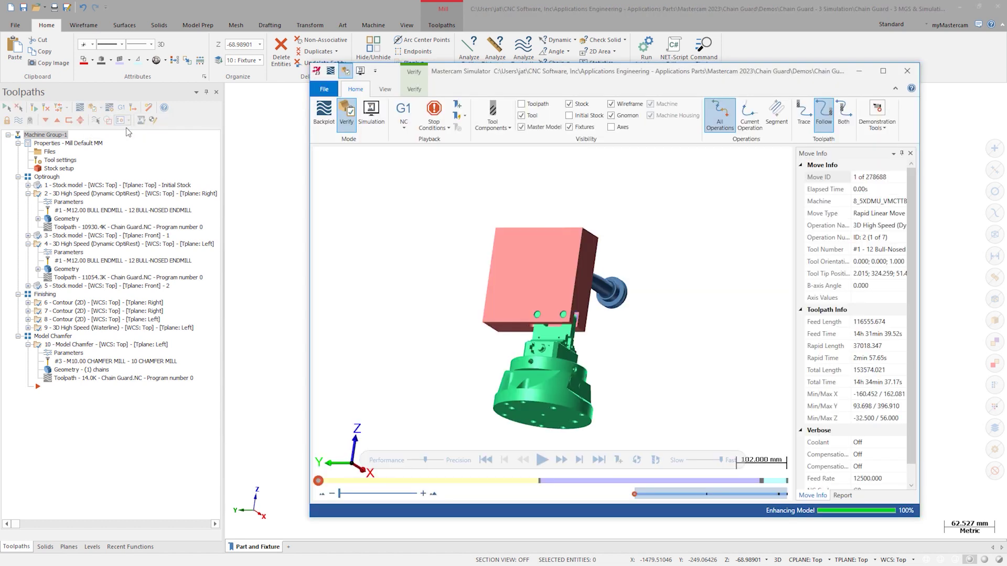
pyautogui.rightClick(396, 258)
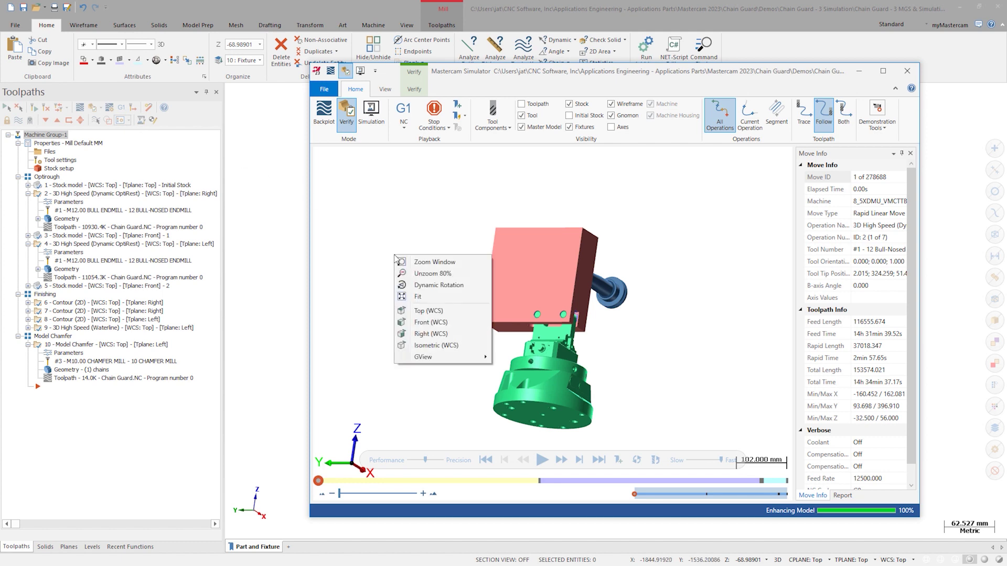
pyautogui.click(429, 347)
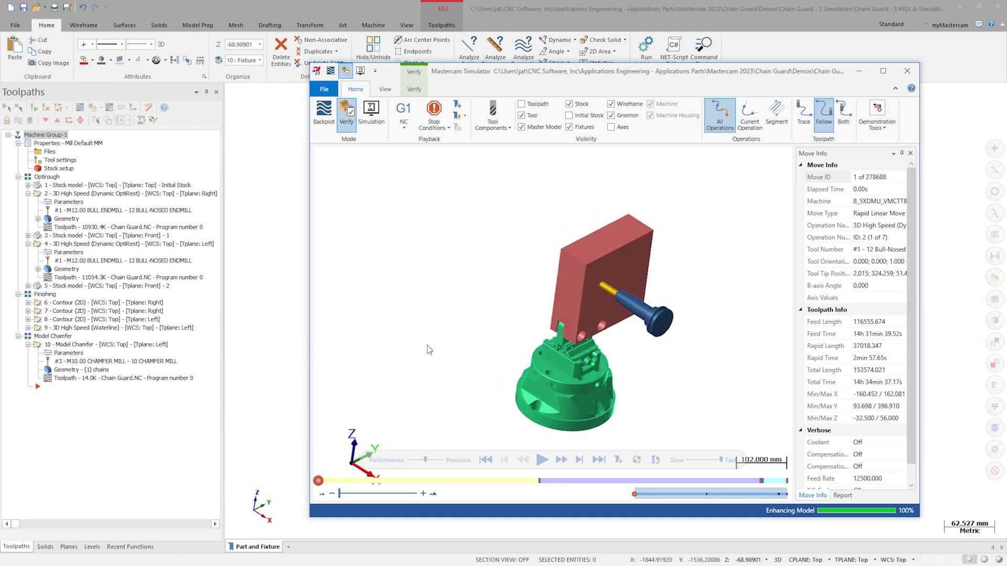
pyautogui.rightClick(415, 260)
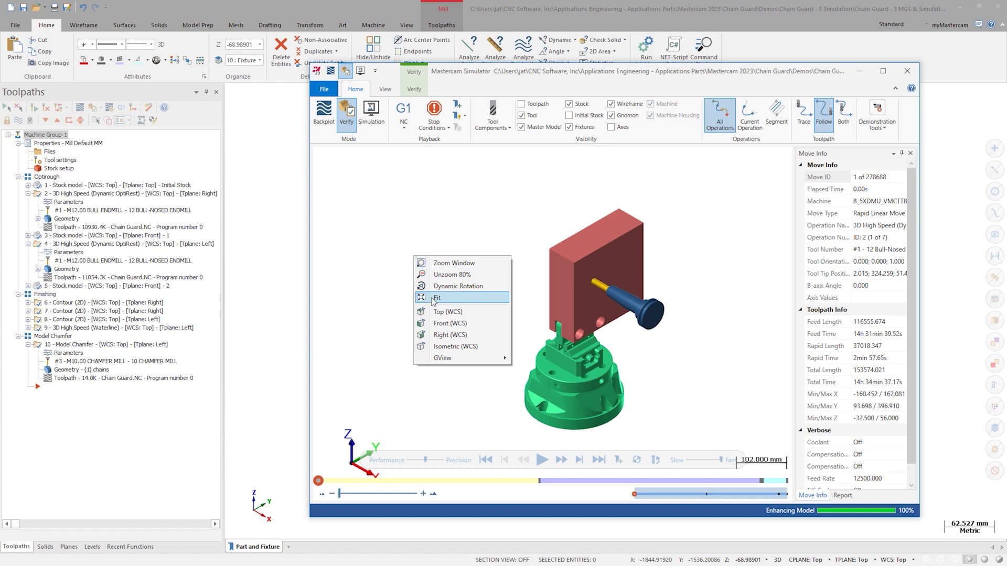
pyautogui.click(435, 298)
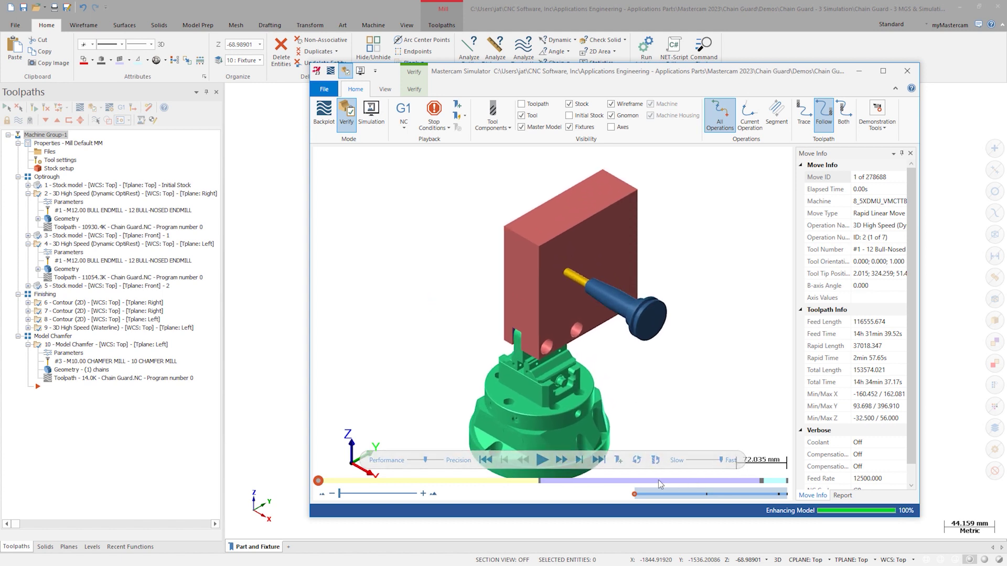
pyautogui.click(541, 461)
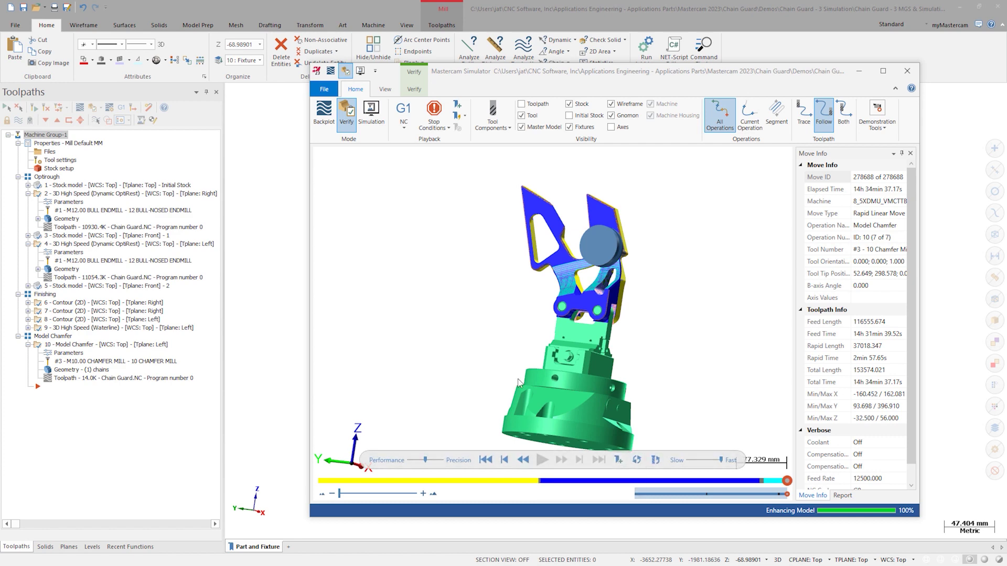
pyautogui.click(371, 112)
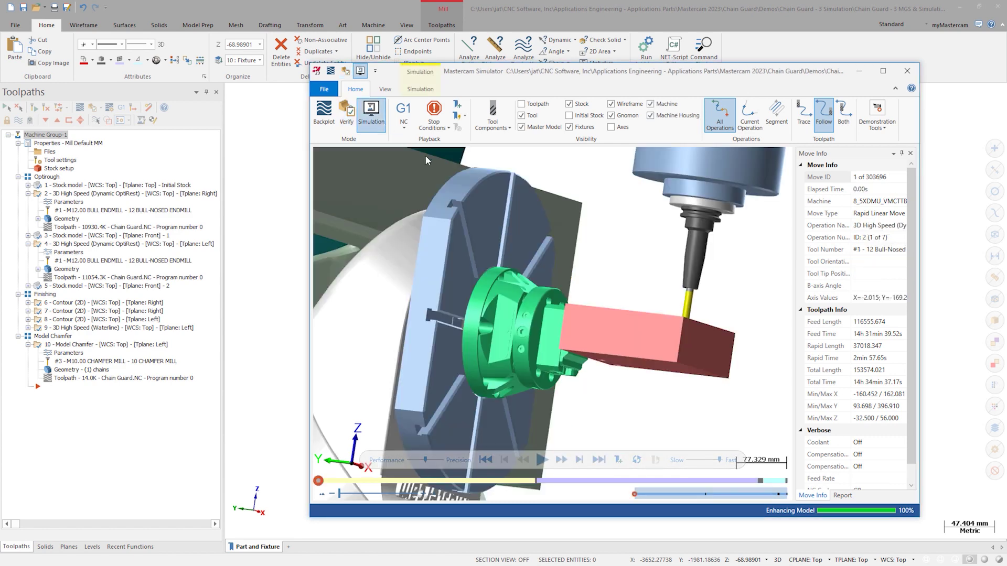
# Fit the machine, set Isometric (WCS), and zoom in on the tool and red stock.
pyautogui.rightClick(601, 261)
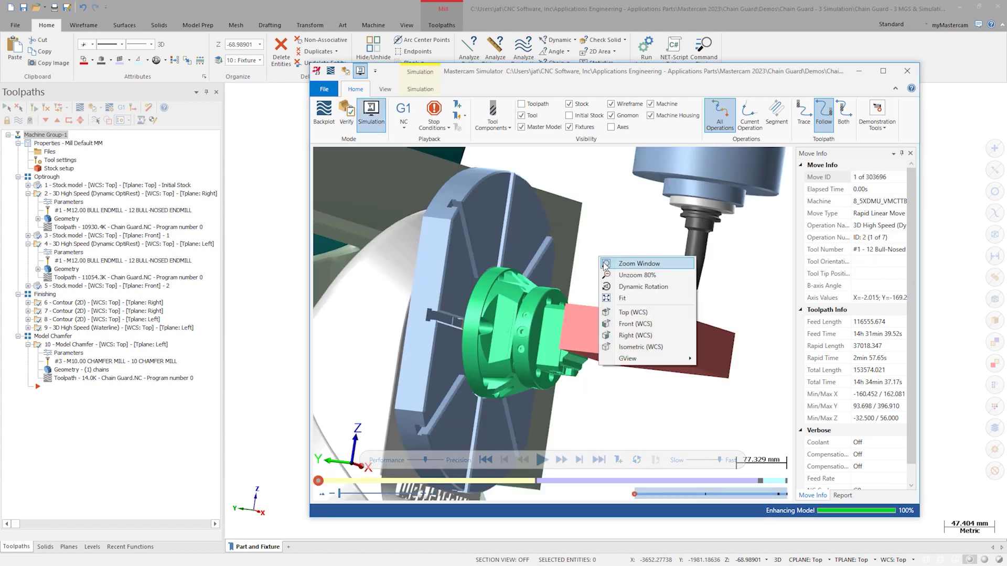
pyautogui.click(617, 299)
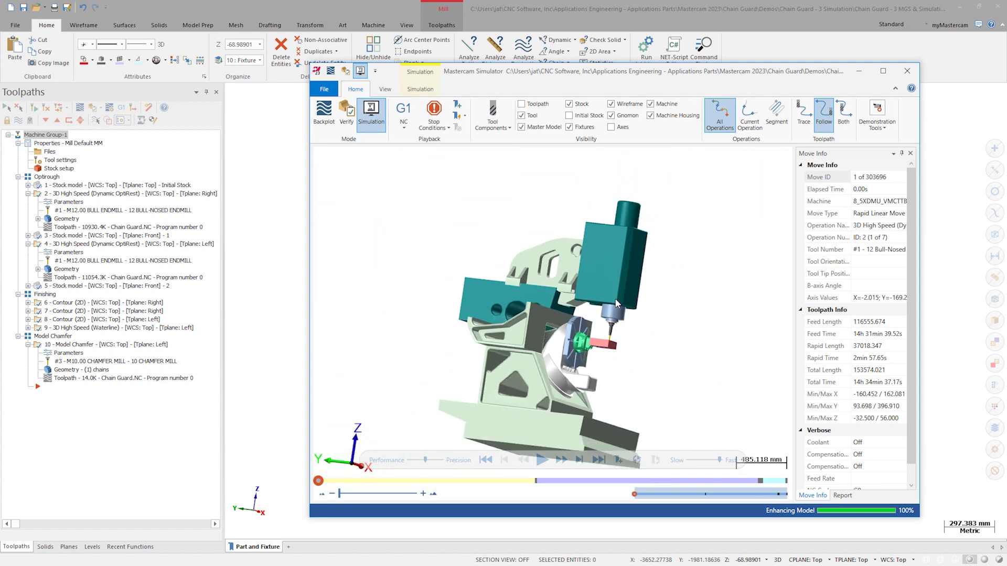
pyautogui.rightClick(643, 337)
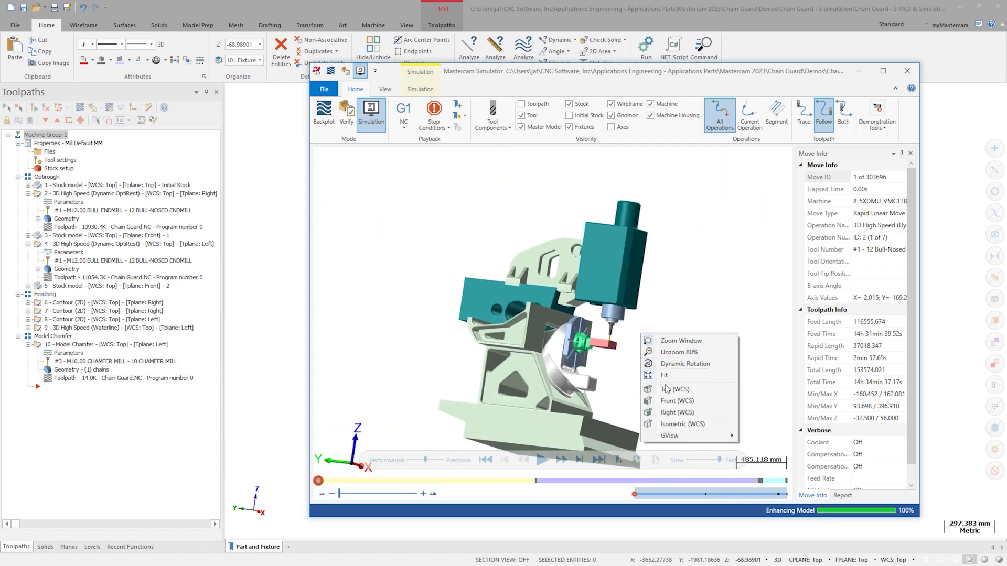
pyautogui.click(669, 426)
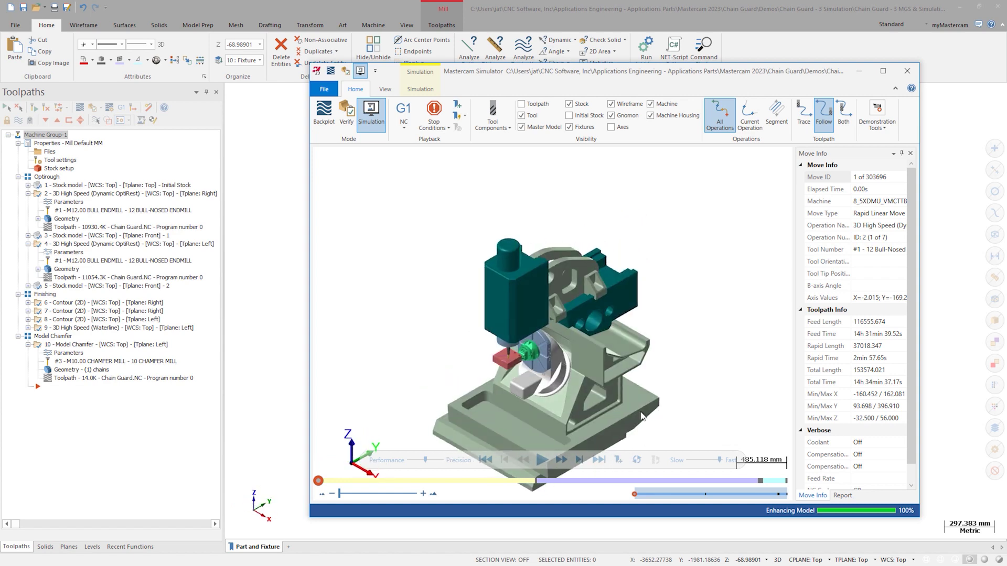
pyautogui.scroll(5, 628, 417)
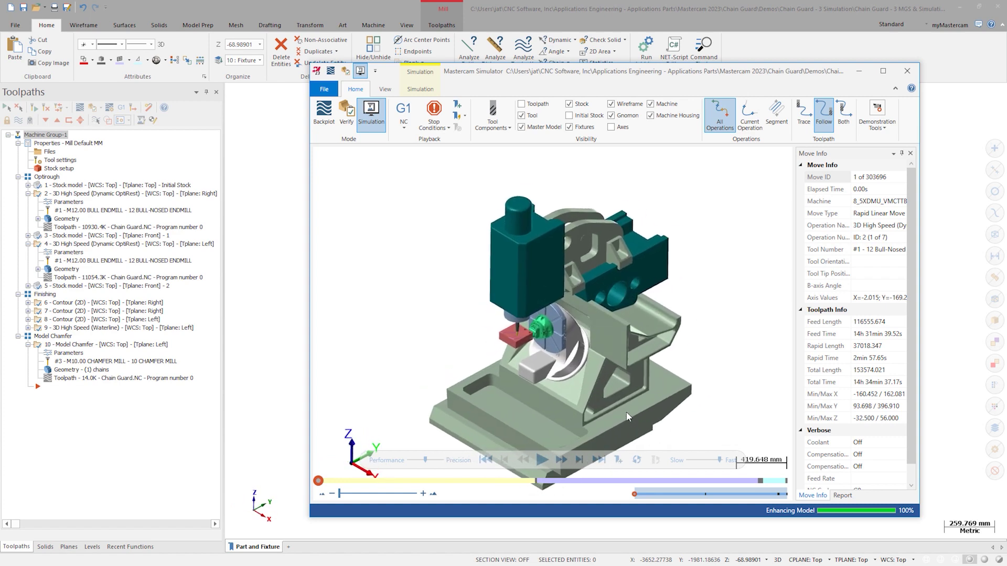
pyautogui.scroll(2, 627, 413)
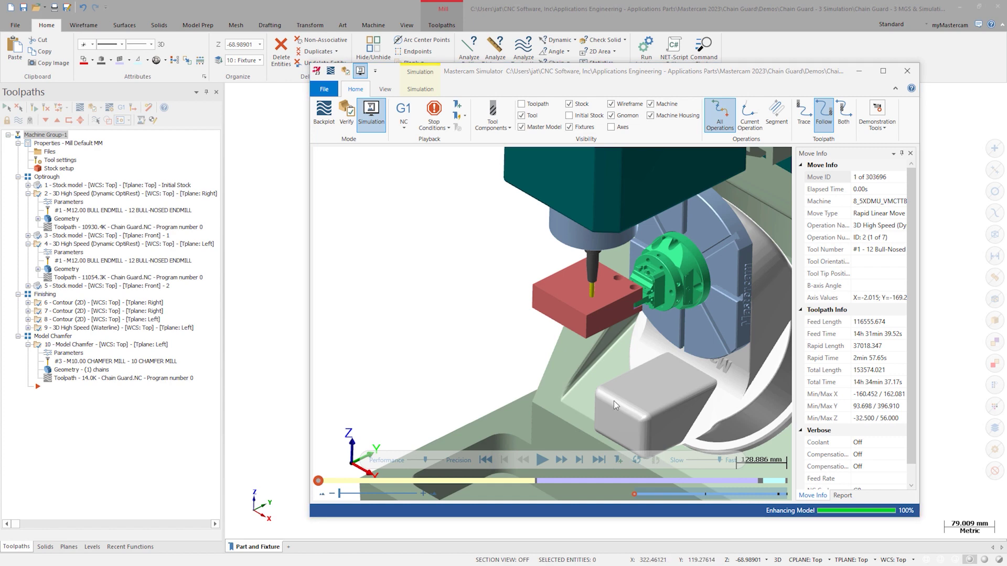
pyautogui.scroll(2, 614, 401)
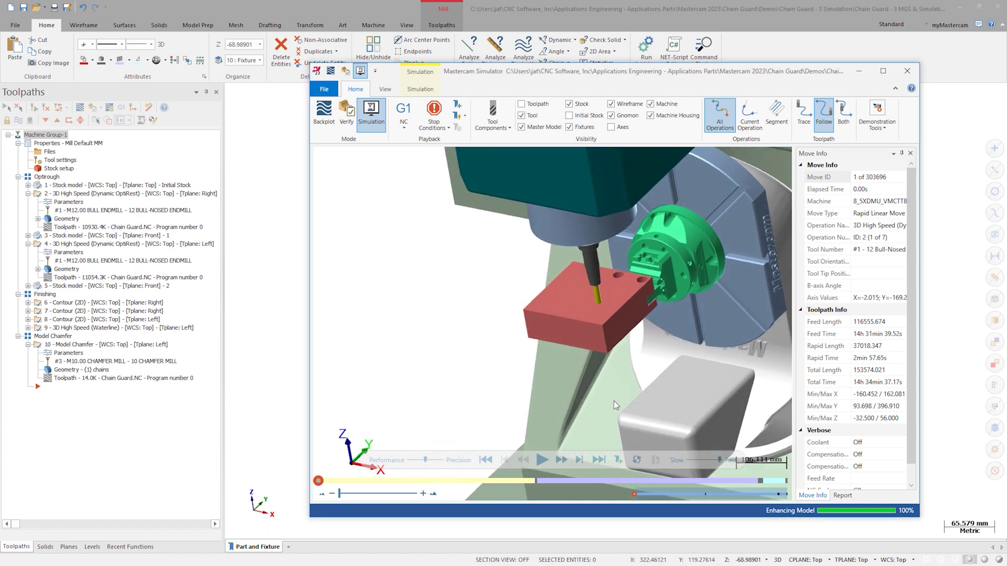
pyautogui.scroll(2, 614, 400)
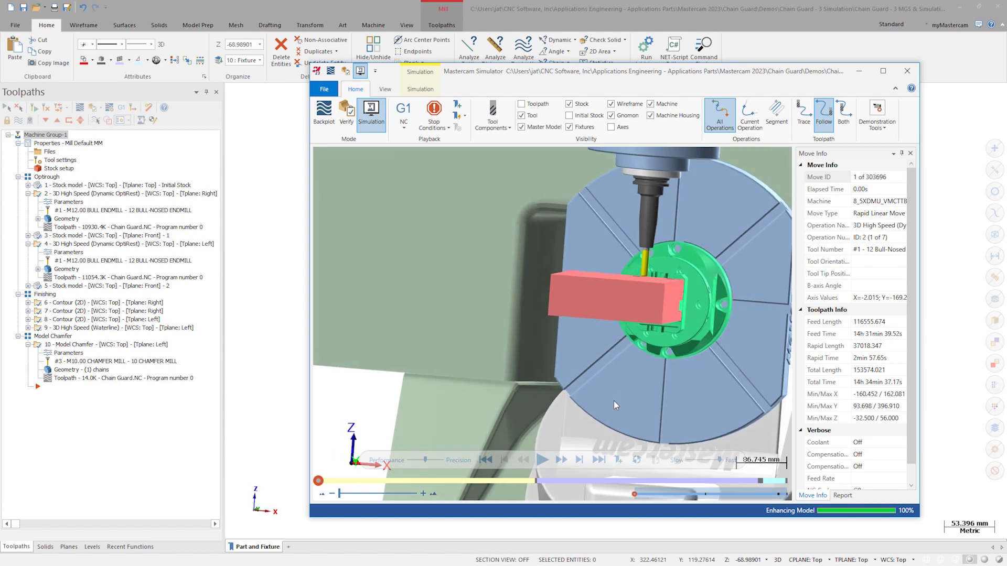
pyautogui.scroll(1, 613, 401)
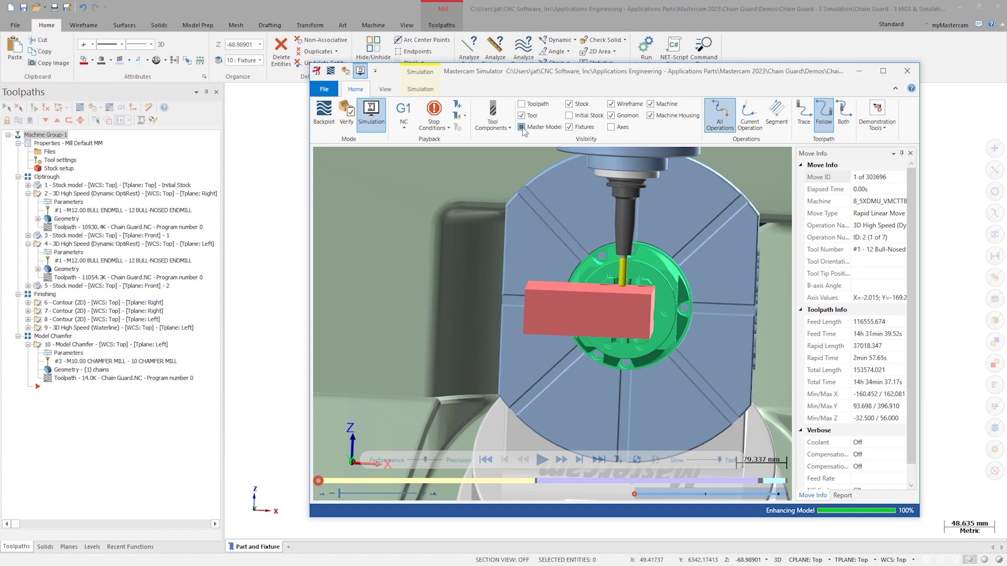
# Make the stock translucent, orbit to an angled view, play through Model Chamfer, then return to Verify.
pyautogui.click(569, 105)
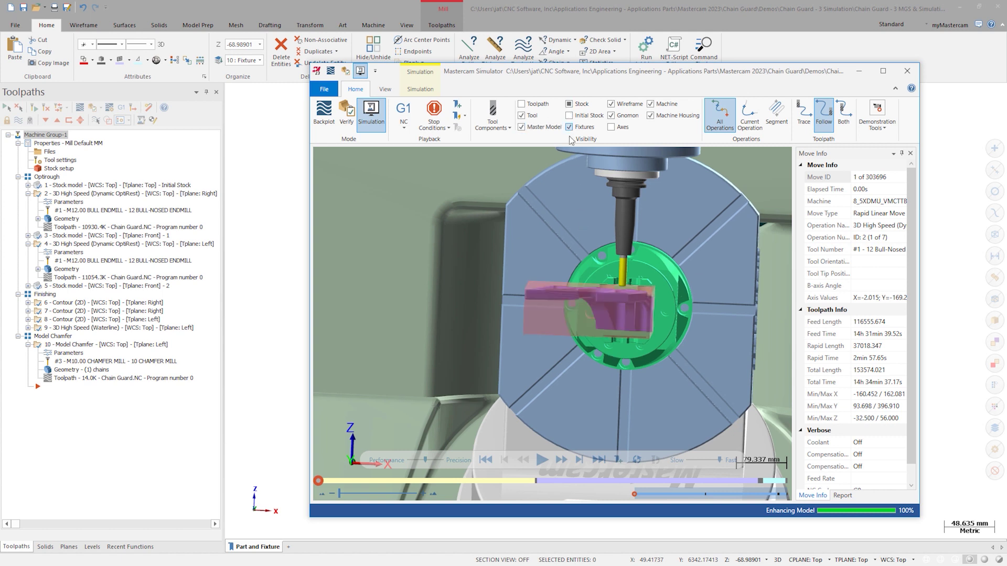
pyautogui.moveTo(571, 188); pyautogui.dragTo(584, 237, button='middle')
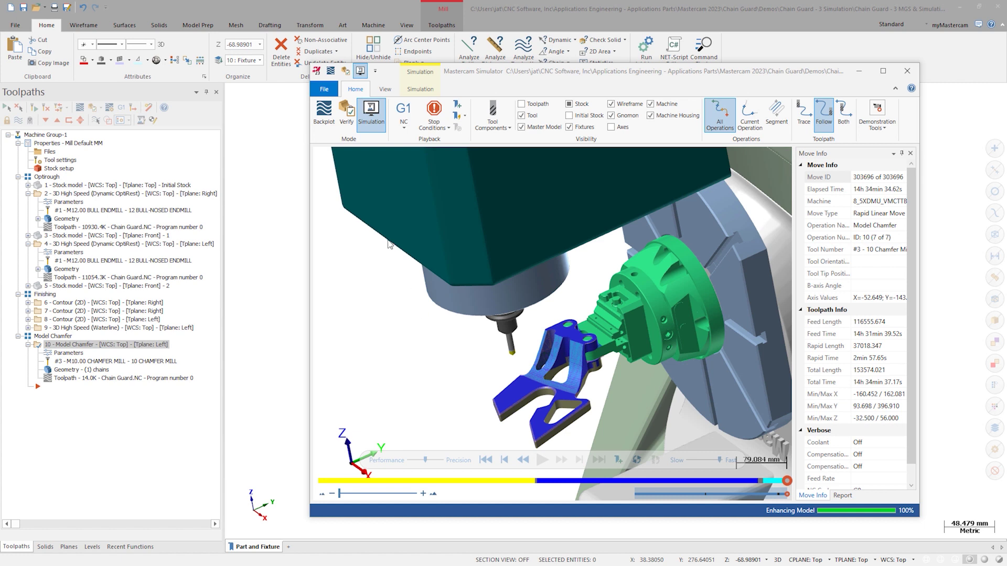
pyautogui.click(343, 114)
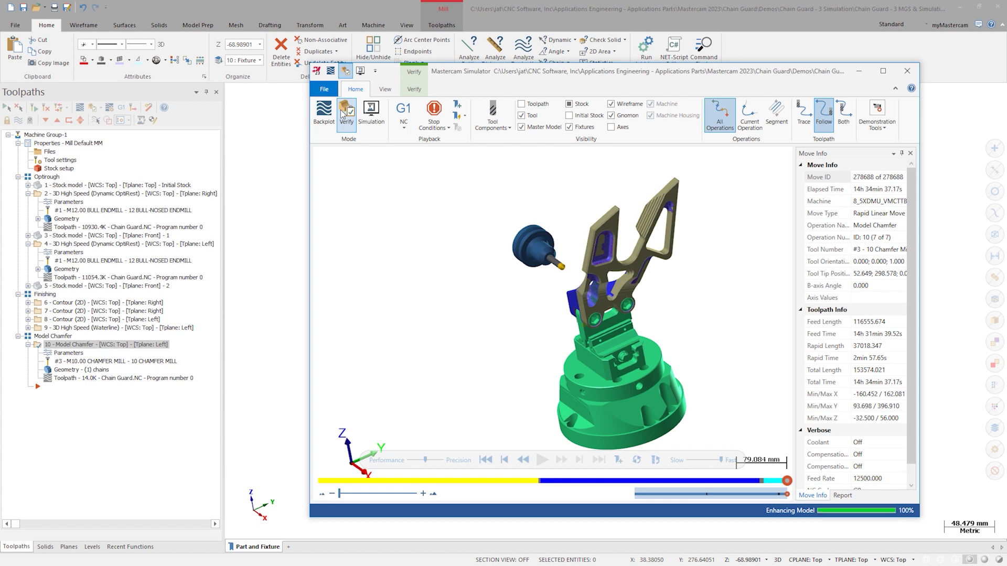
# Close the simulator, display the Model Chamfer toolpath, and copy operation 10 to follow itself.
pyautogui.click(290, 188)
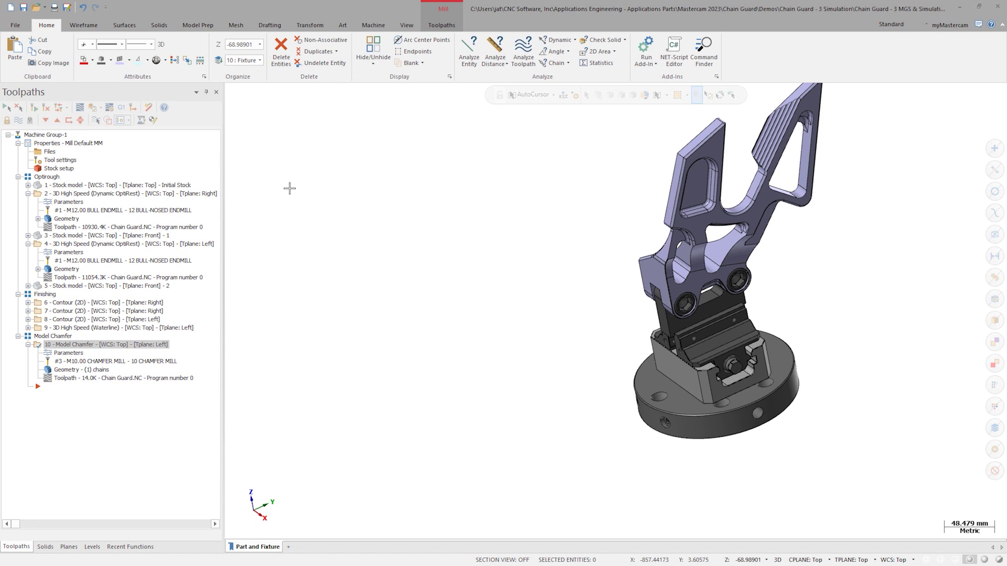
pyautogui.click(96, 121)
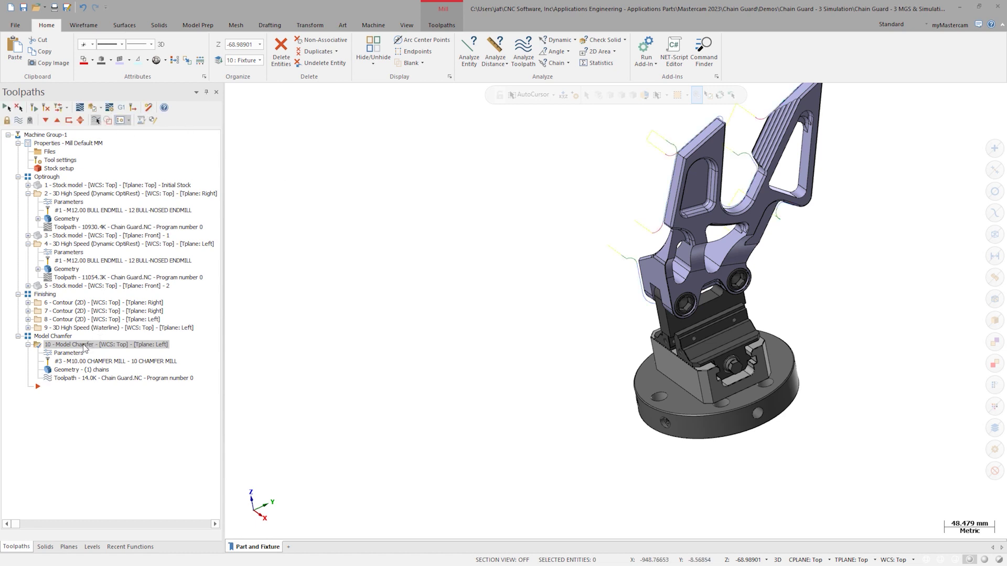
pyautogui.moveTo(57, 396); pyautogui.dragTo(102, 394, button='right')
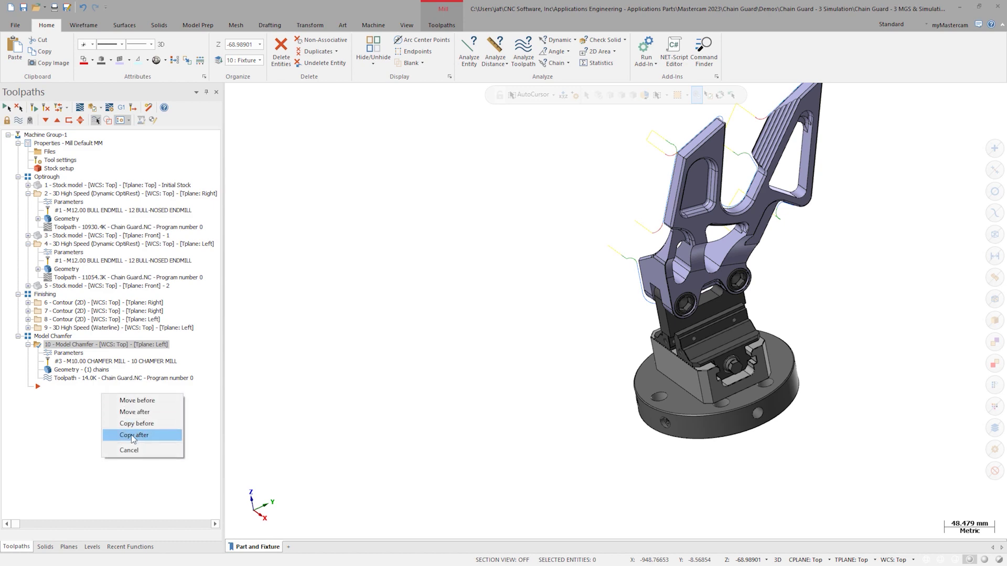
pyautogui.click(132, 440)
# Change operation 11's tool plane and construction plane from Left to Right, leaving WCS as Top.
pyautogui.click(70, 404)
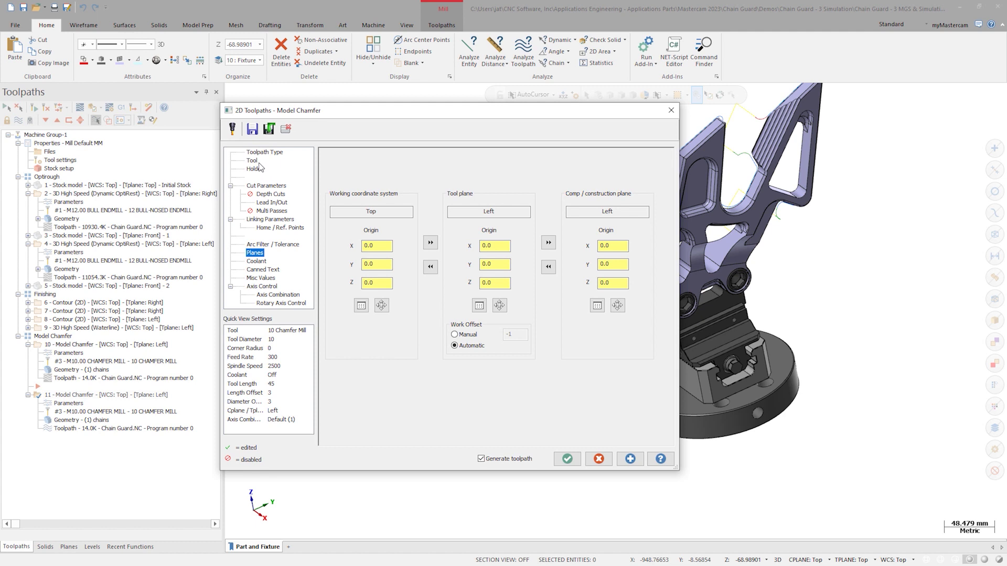
pyautogui.click(481, 309)
pyautogui.click(23, 194)
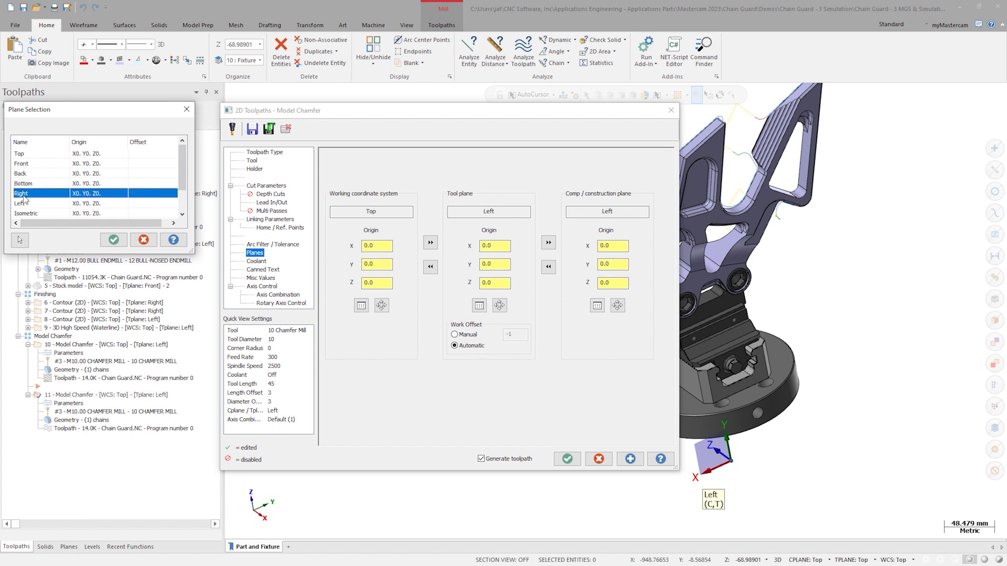
pyautogui.click(113, 240)
pyautogui.click(548, 243)
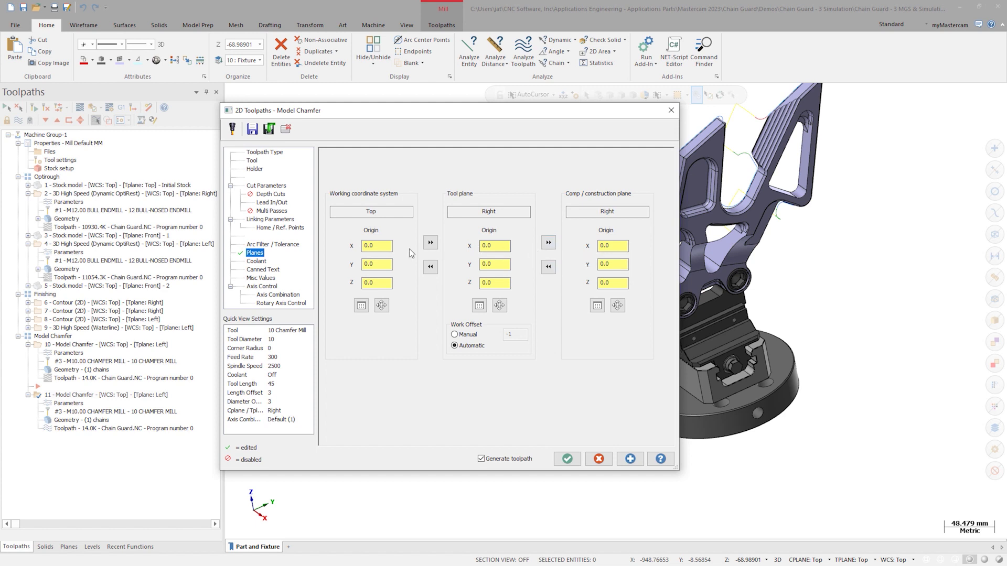
pyautogui.click(264, 153)
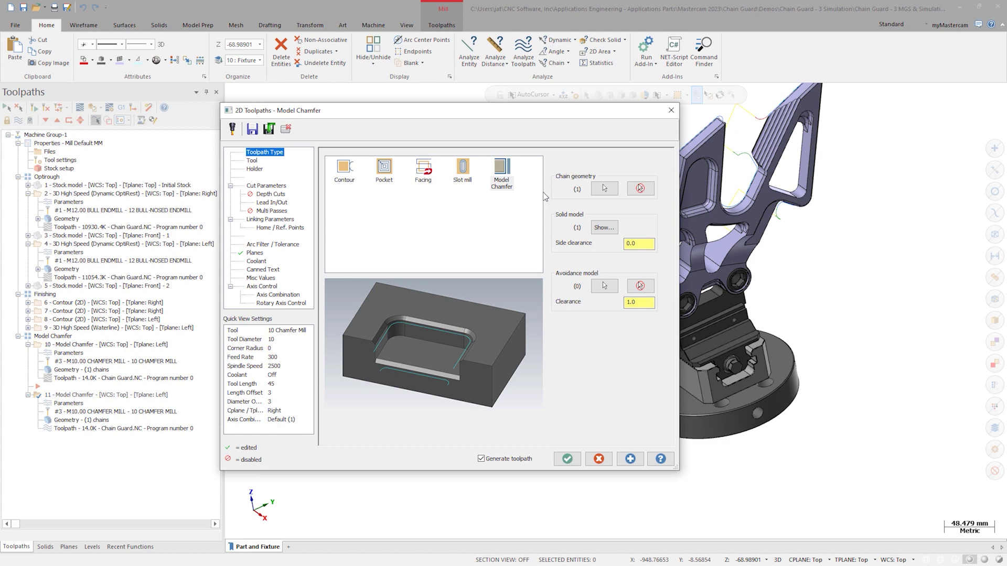
# Discard operation 11's old Solid Chain 1 with Rechain all and turn the model toward the upper arm edges.
pyautogui.click(604, 189)
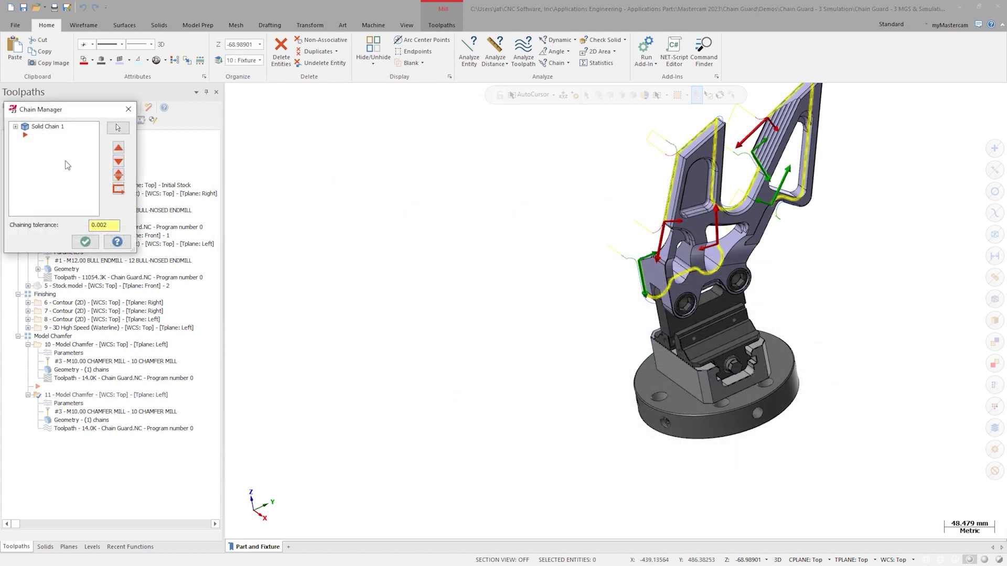
pyautogui.rightClick(64, 162)
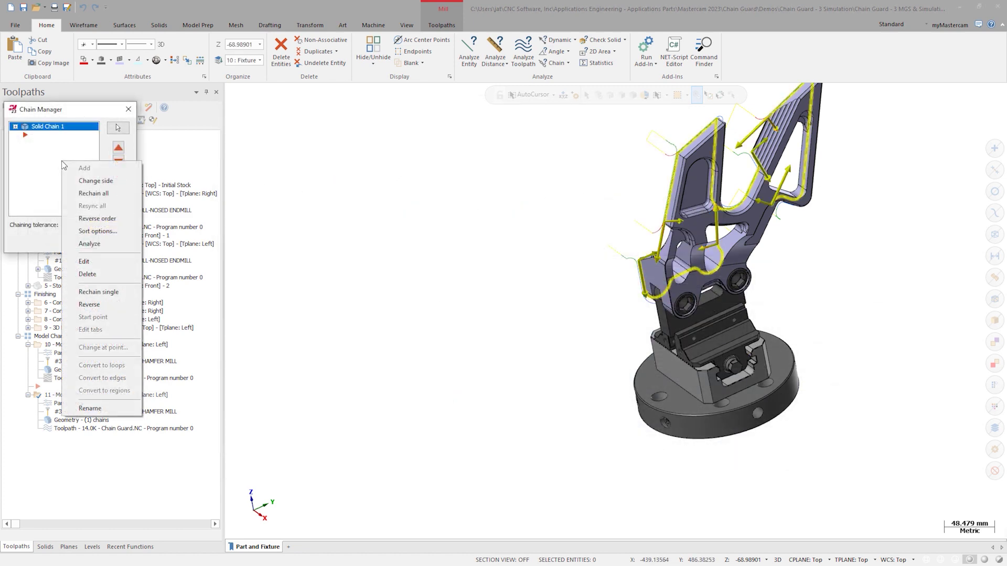
pyautogui.click(95, 194)
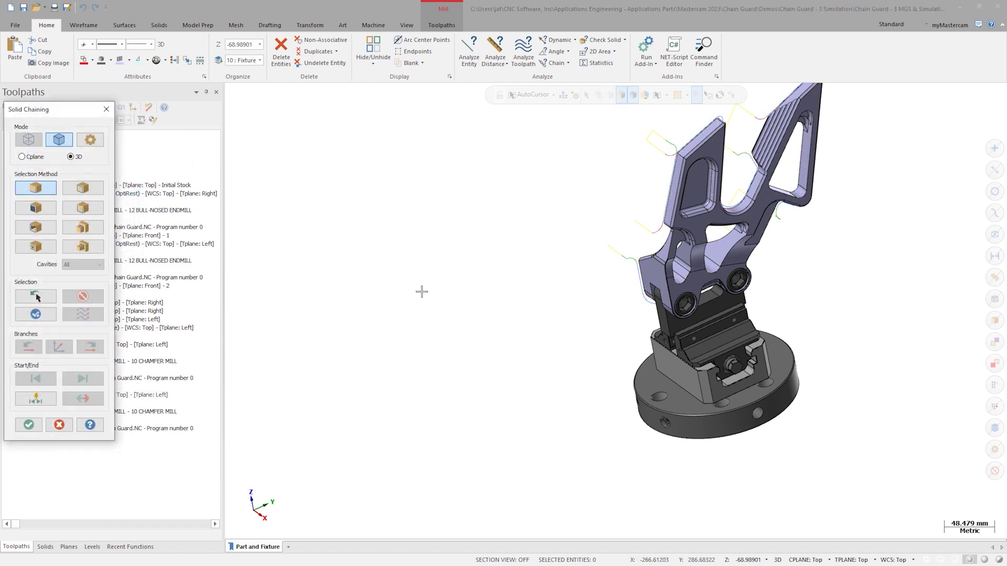
pyautogui.moveTo(456, 296); pyautogui.dragTo(483, 308, button='middle')
pyautogui.scroll(3, 465, 296)
pyautogui.scroll(5, 483, 308)
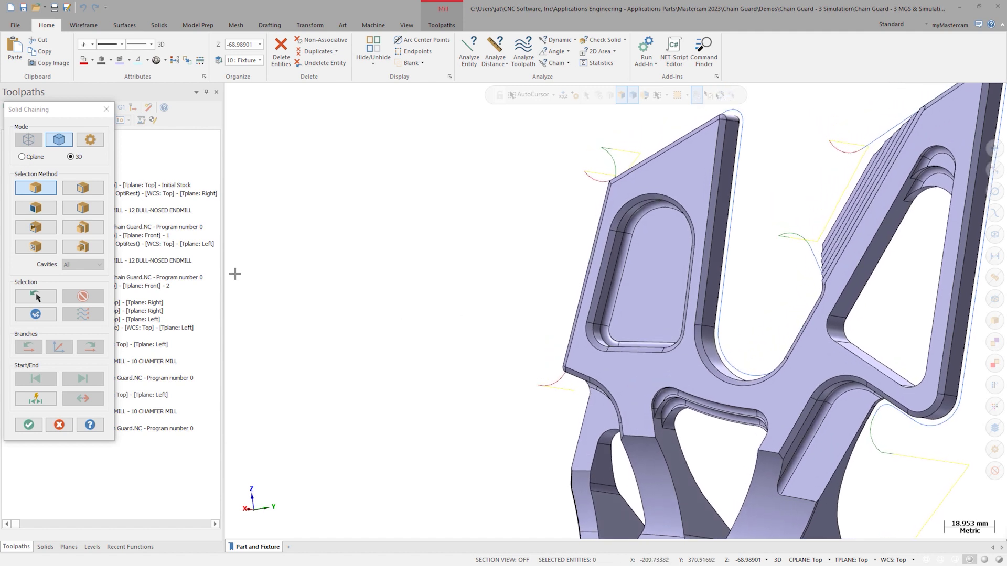
pyautogui.click(107, 222)
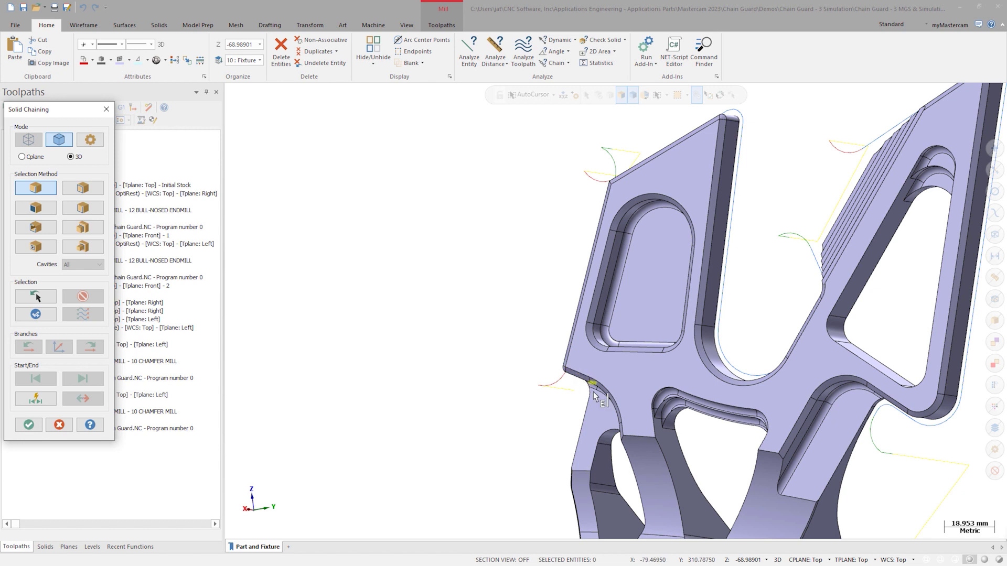
# Start a new solid chain and extend it along the upper arm edges with Next branch.
pyautogui.click(628, 428)
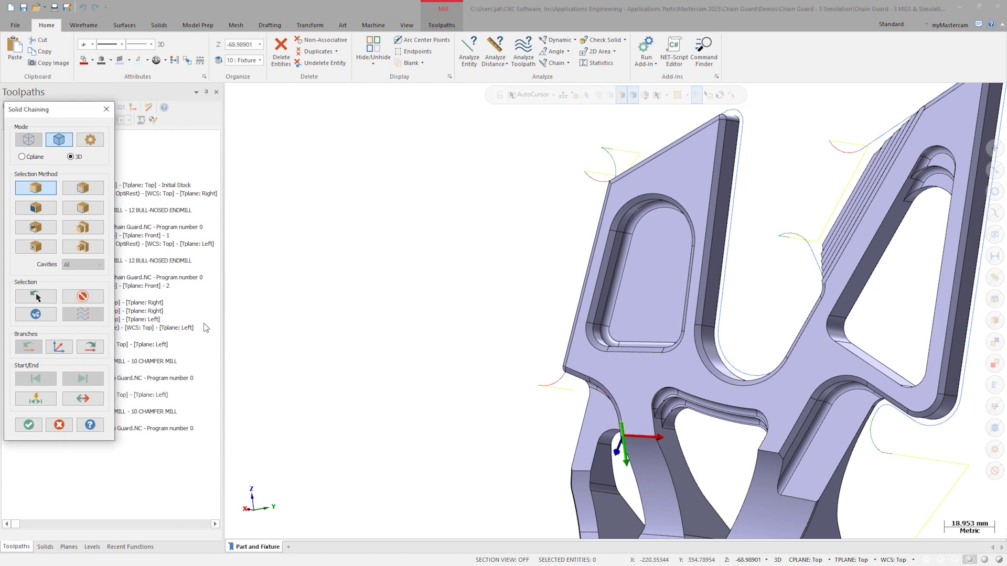
pyautogui.click(91, 399)
pyautogui.click(90, 347)
pyautogui.click(89, 347)
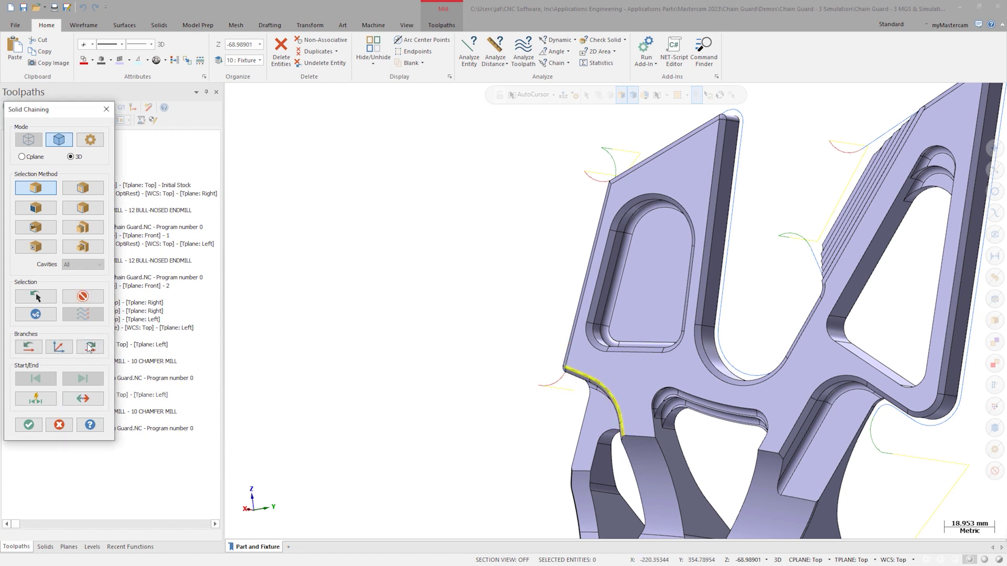
pyautogui.click(89, 347)
pyautogui.click(89, 347)
pyautogui.click(89, 347)
pyautogui.click(90, 347)
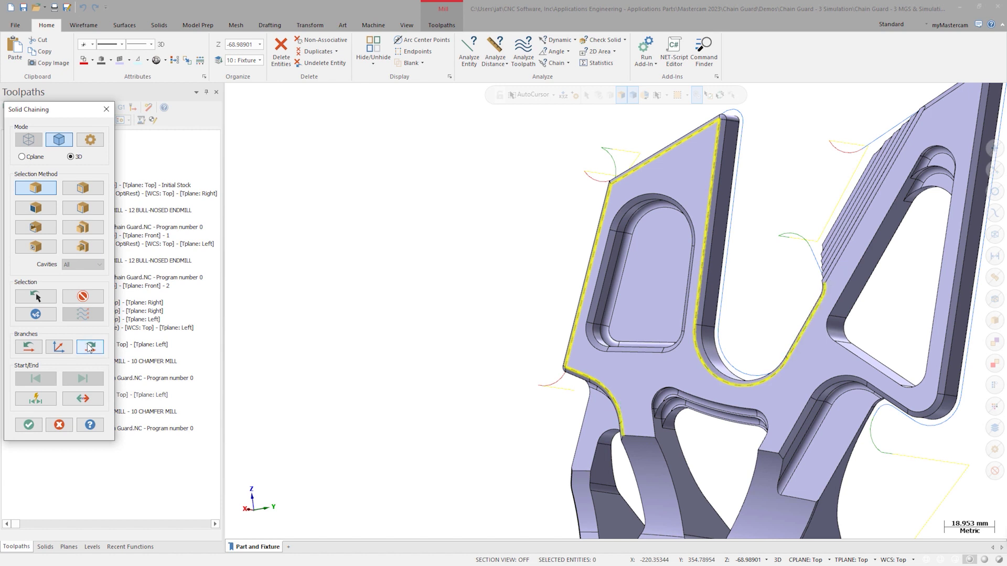
# Continue the chain through the top-right corner, down the right edge and around the inner slot, then accept it.
pyautogui.scroll(-2, 858, 240)
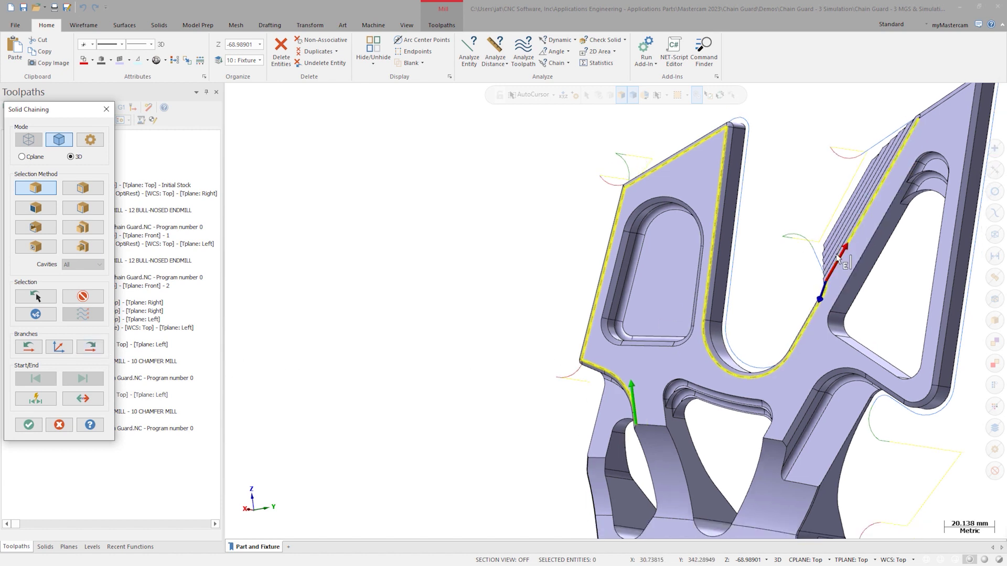
pyautogui.click(919, 136)
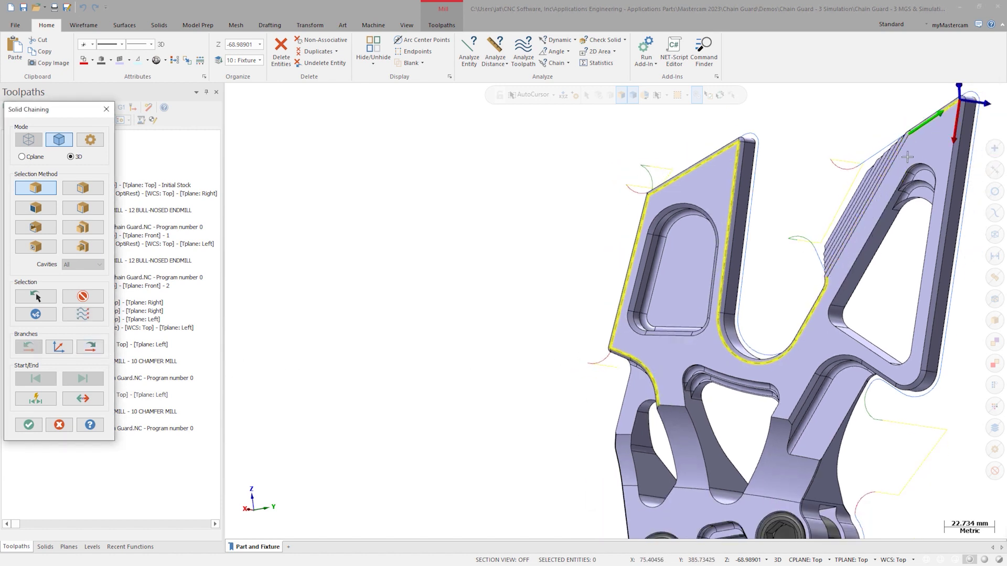
pyautogui.click(90, 347)
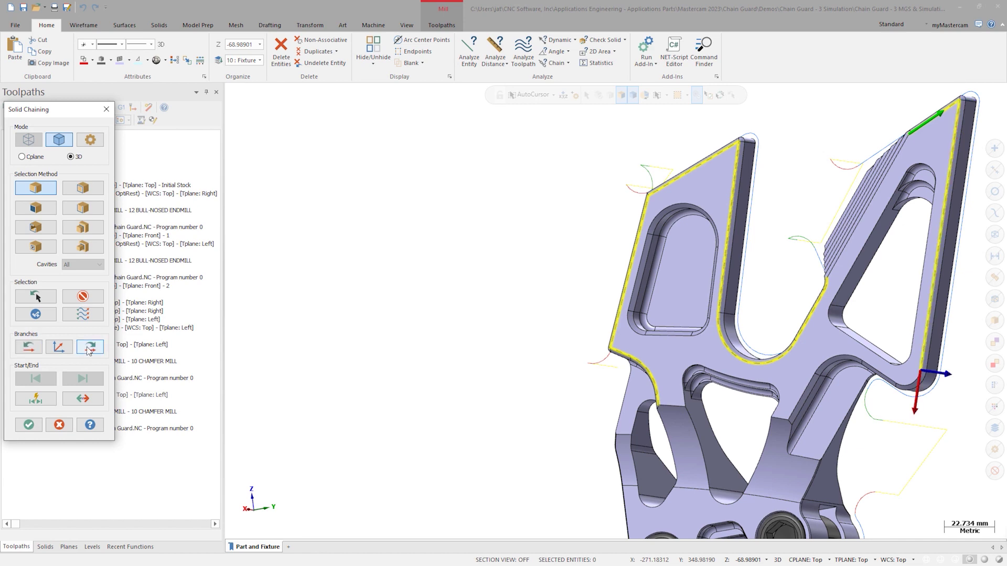
pyautogui.click(89, 348)
pyautogui.click(89, 349)
pyautogui.click(89, 349)
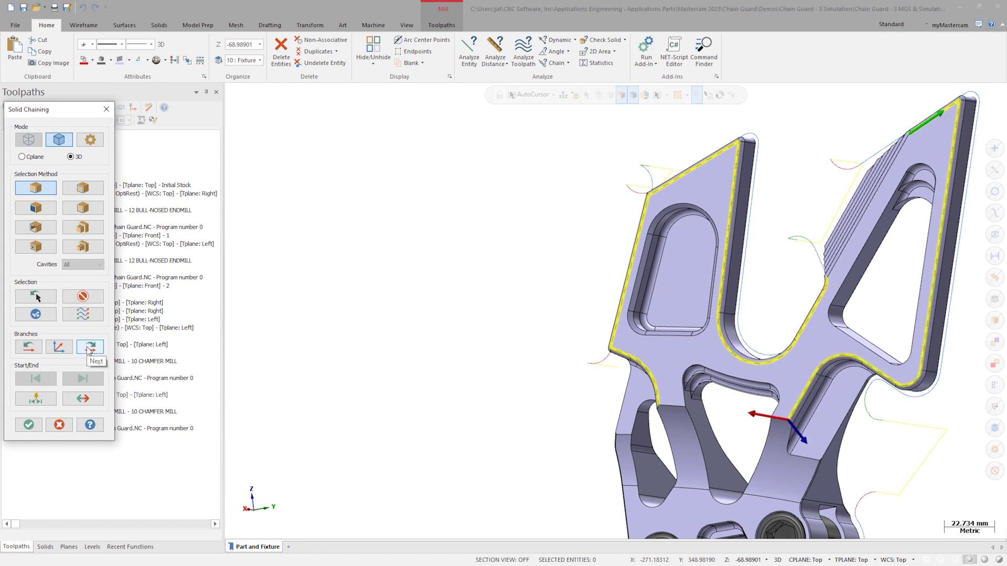
pyautogui.click(29, 425)
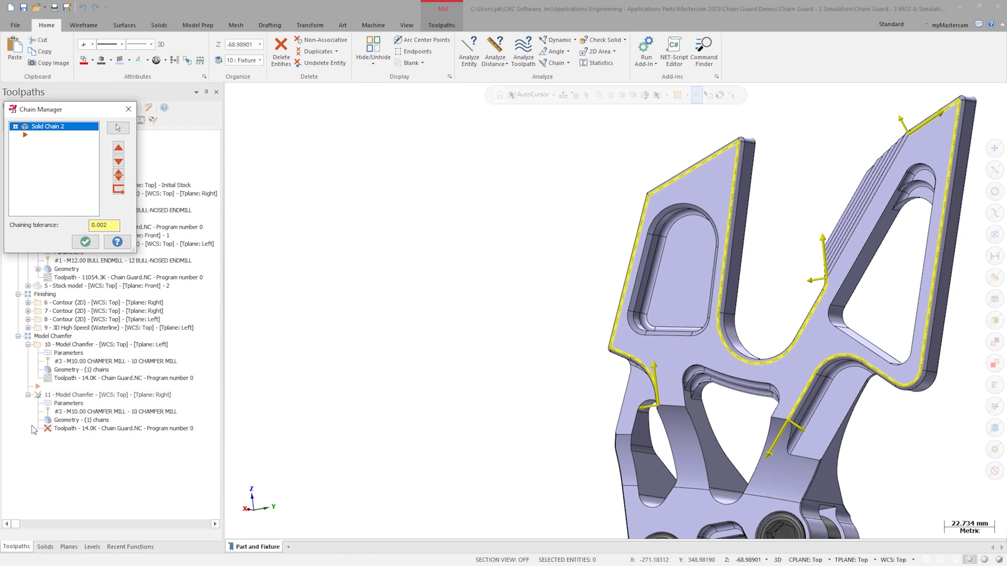
pyautogui.click(88, 245)
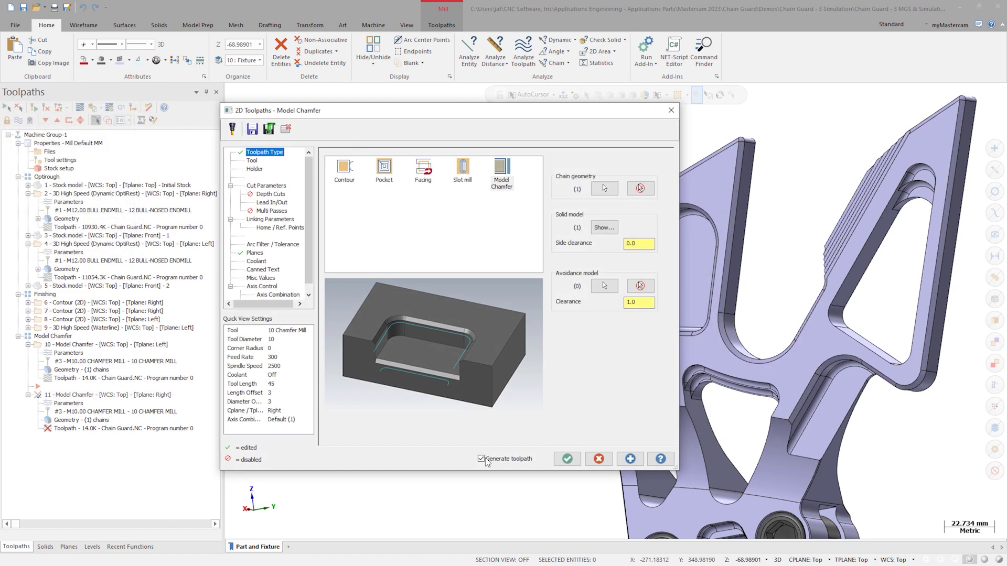
# Accept the updated chamfer parameters and regenerate operation 11's toolpath to 12.0K.
pyautogui.click(572, 461)
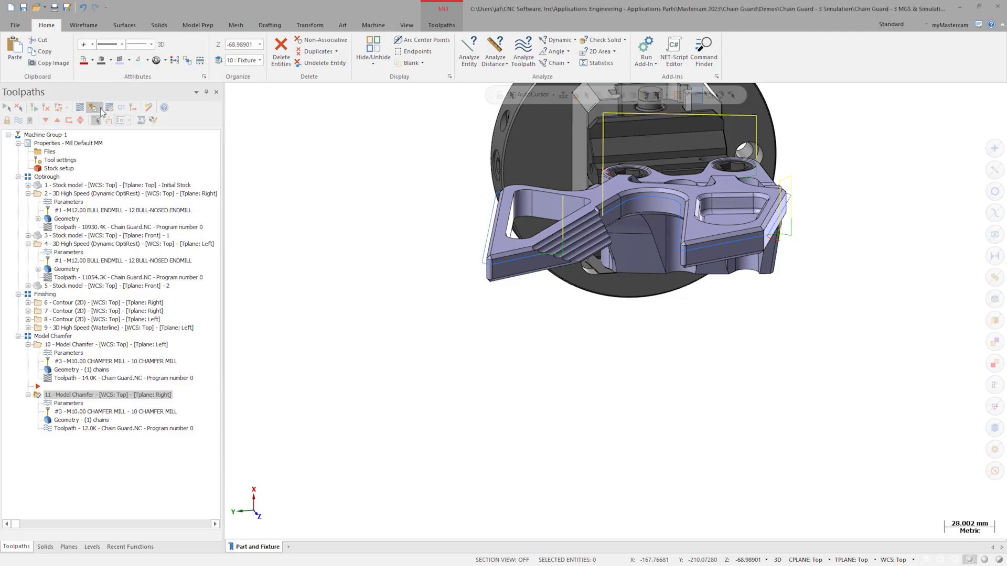
pyautogui.click(119, 123)
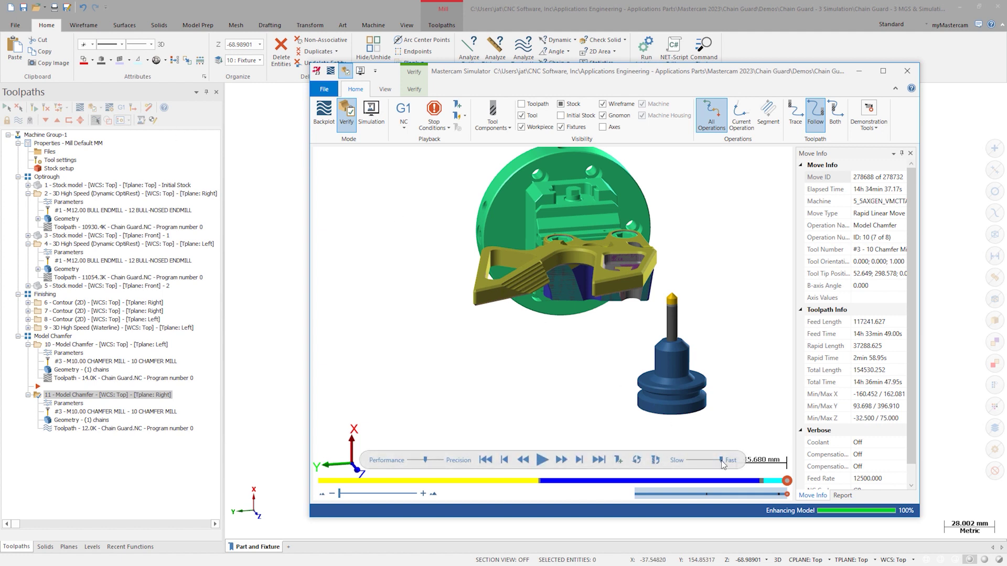
# Slow the playback slightly and run the simulation to its final move, 278732.
pyautogui.moveTo(693, 464); pyautogui.dragTo(691, 464)
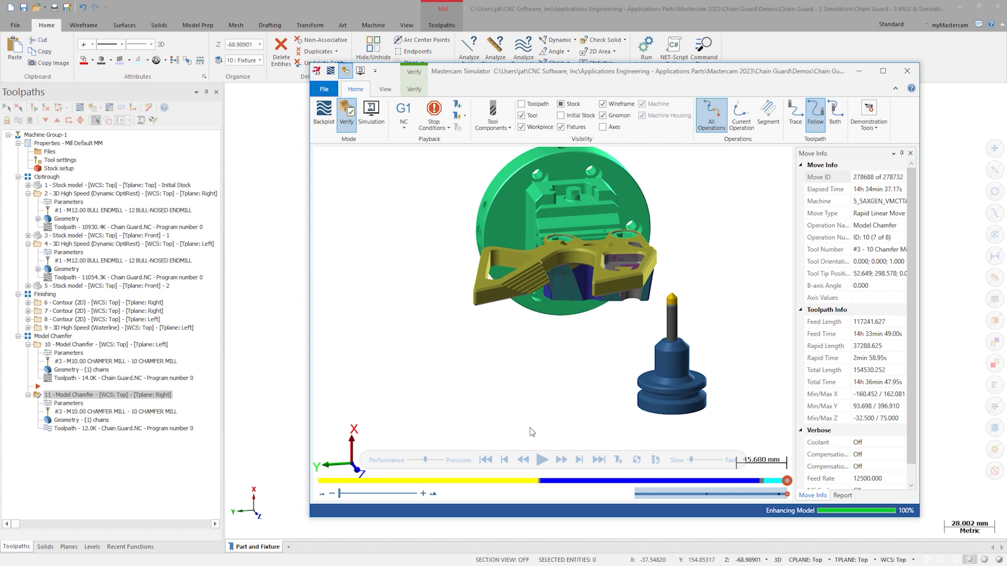
pyautogui.click(542, 459)
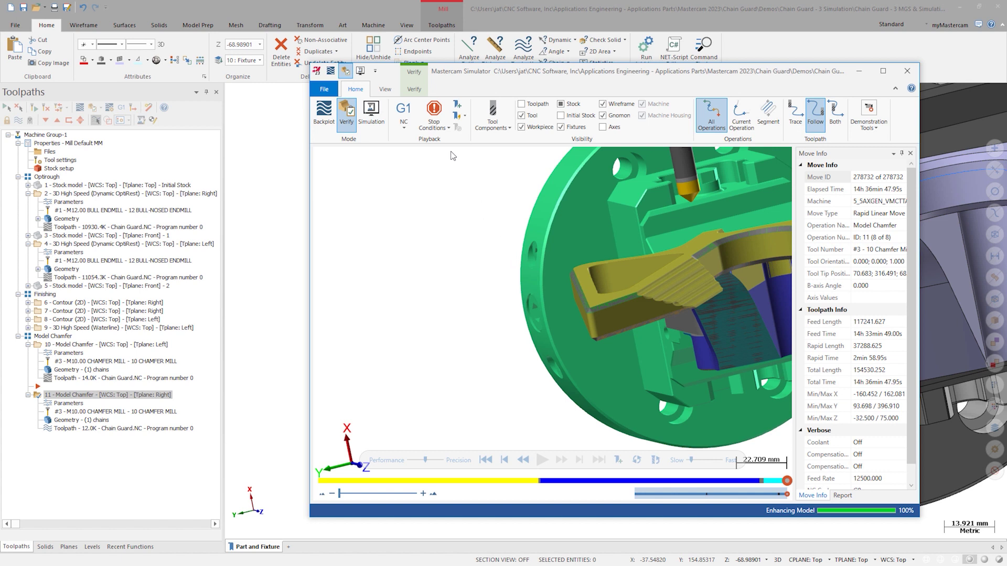
# Turn on Tool vs. Workpiece and Tool vs. Fixture in the Verify tab's Collision Detection Options.
pyautogui.click(413, 90)
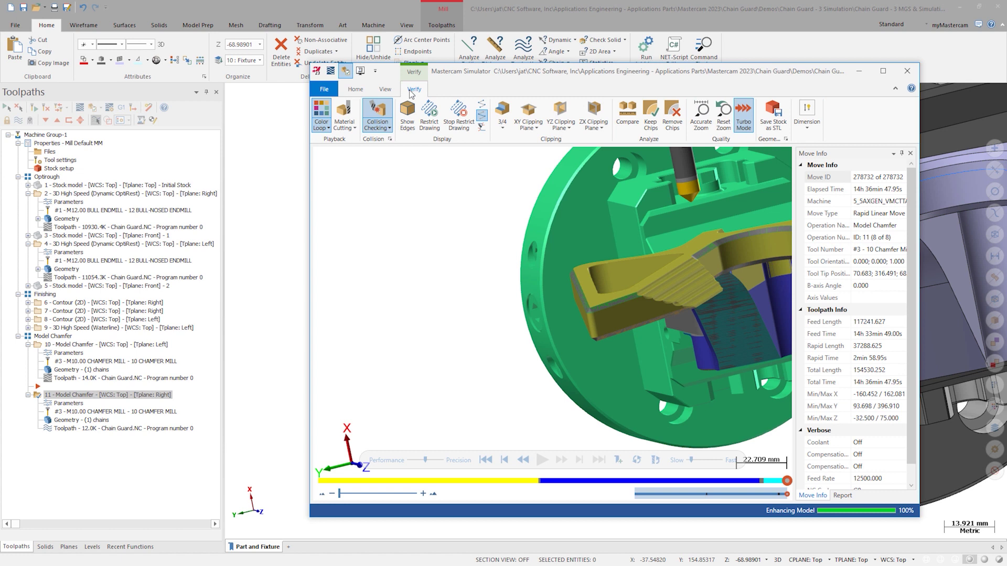
pyautogui.click(390, 139)
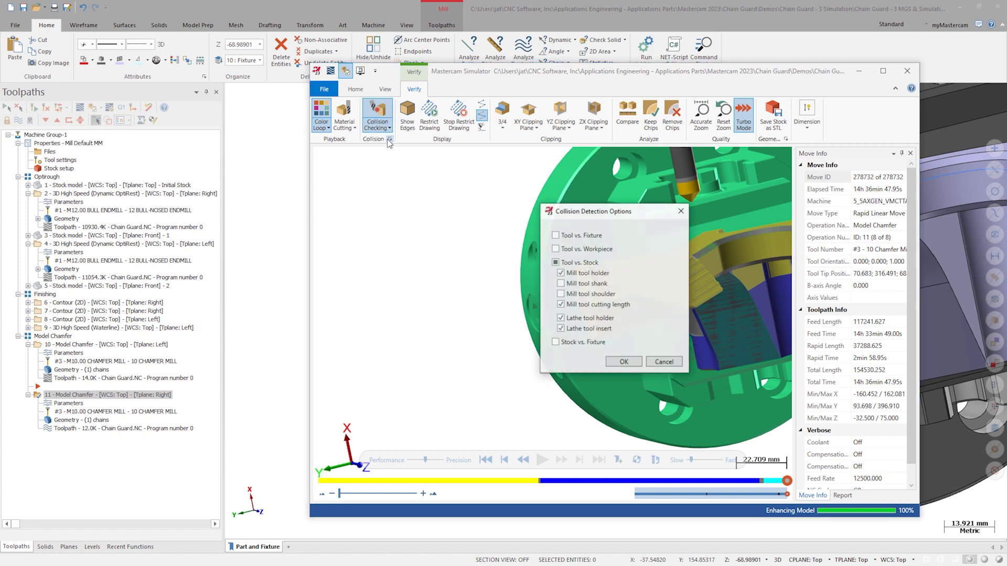
pyautogui.click(556, 250)
pyautogui.click(556, 235)
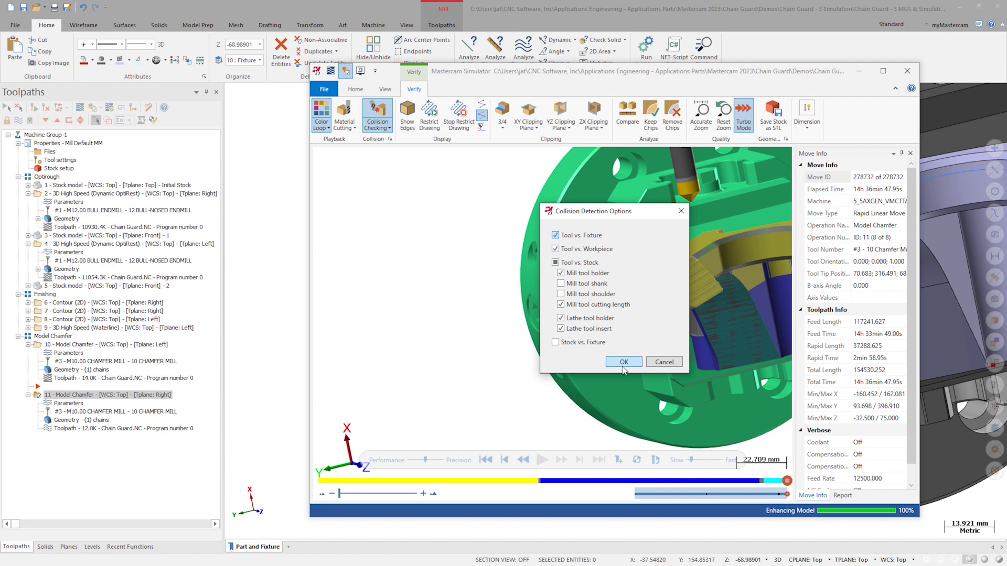